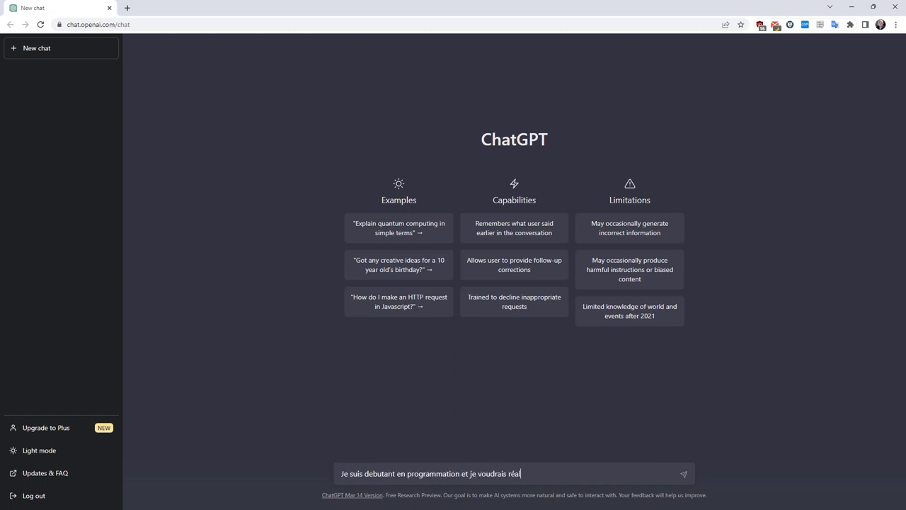
Step: Send ChatGPT the request for help making a first 2D Pong game in Unity
{"action": "type", "text": "jeu du pong en 2D. Pourrait tu m"}
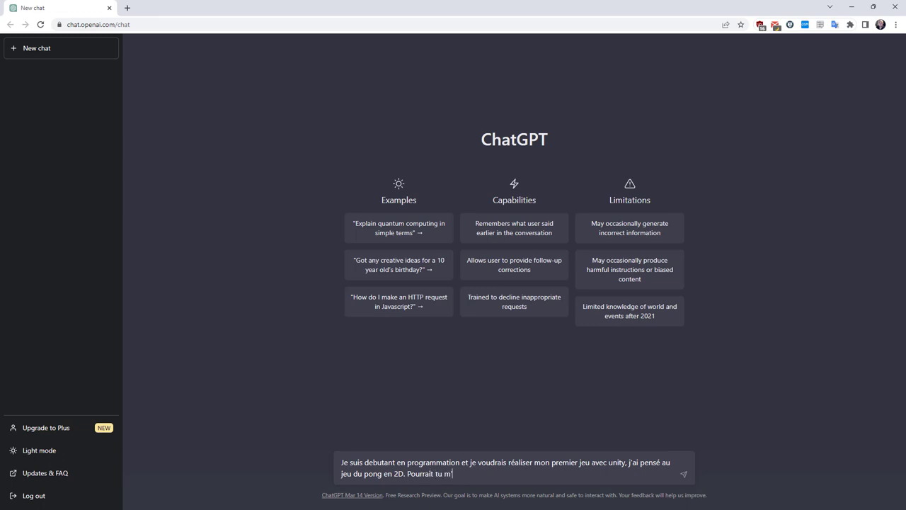
{"action": "type", "text": "aider ?"}
{"action": "key", "text": "Return"}
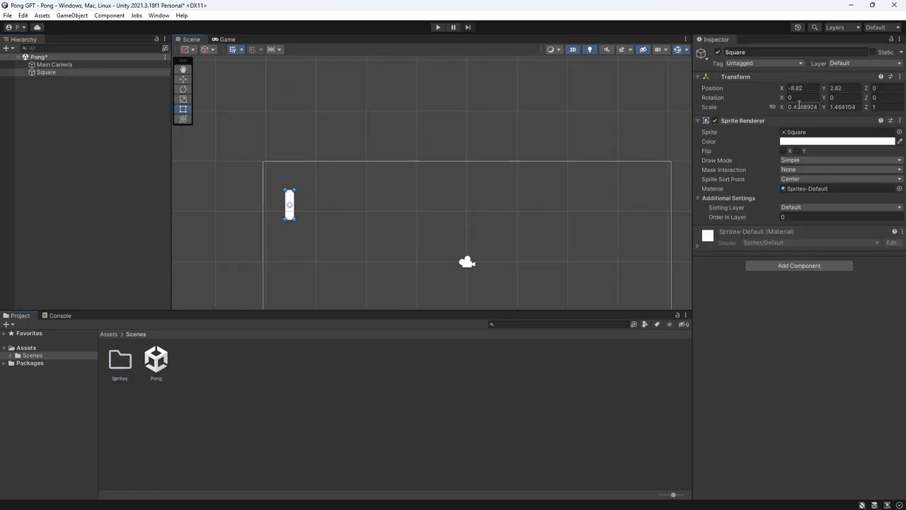
{"action": "right_click", "coordinate": [39, 73]}
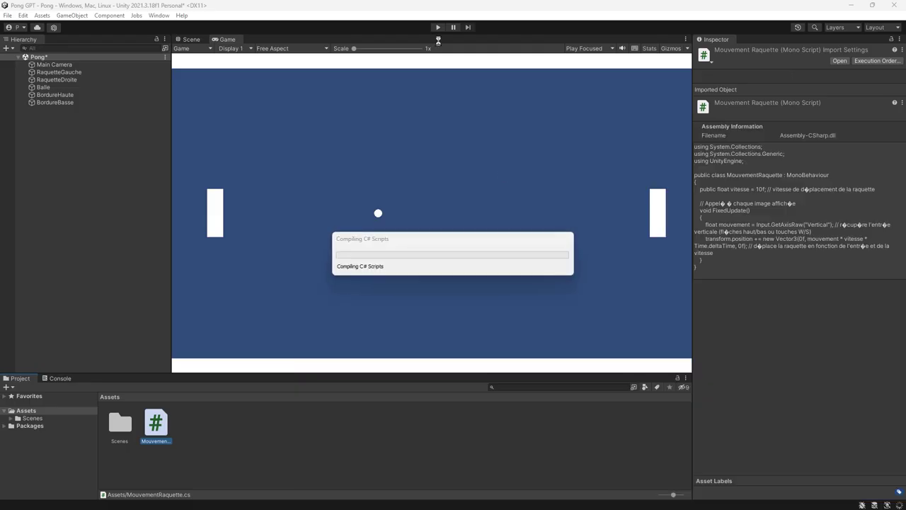
Step: Play the scene and drive the left paddle to the top and bottom edges with the arrow keys
{"action": "left_click", "coordinate": [439, 28]}
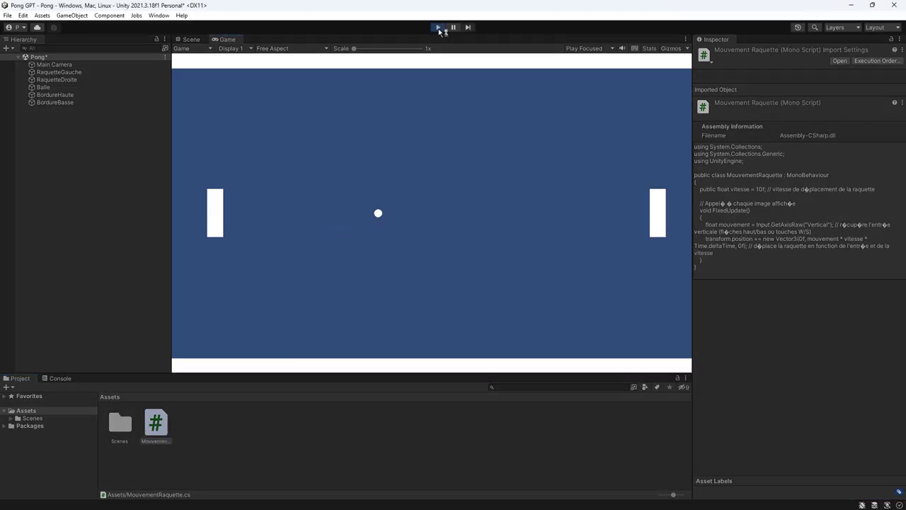
{"action": "key", "text": "Up"}
{"action": "key", "text": "Down"}
{"action": "key", "text": "Up"}
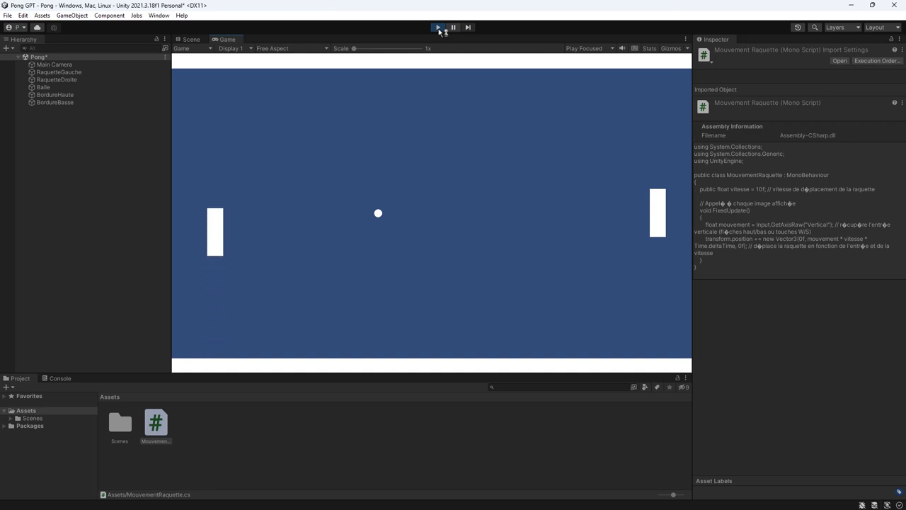
{"action": "key", "text": "Up"}
{"action": "key", "text": "Down"}
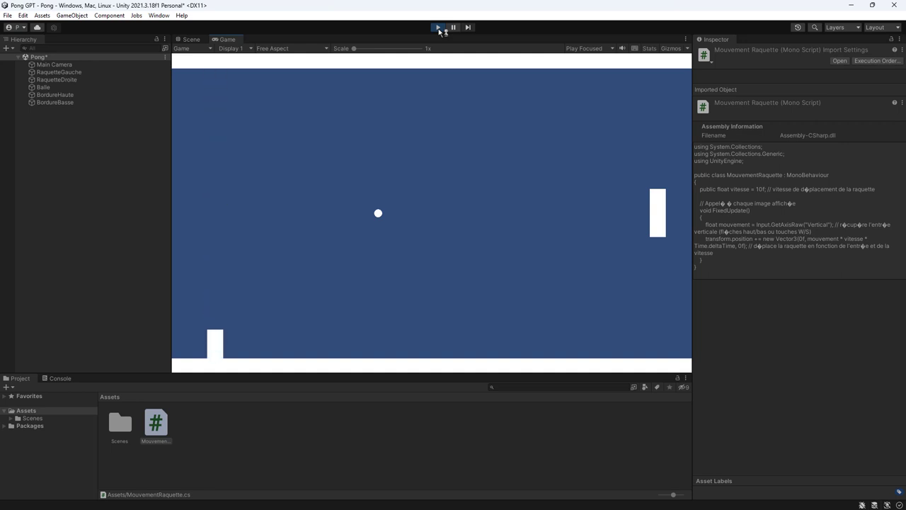
{"action": "key", "text": "Up"}
{"action": "key", "text": "alt+Tab"}
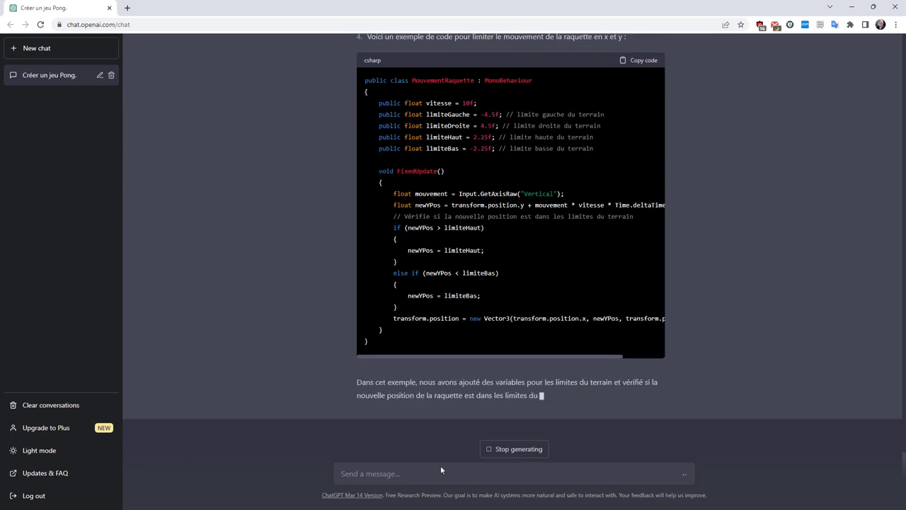
Step: Play-test the left paddle with W/S against the new ±3.77 top and bottom limits
{"action": "key", "text": "alt+Tab"}
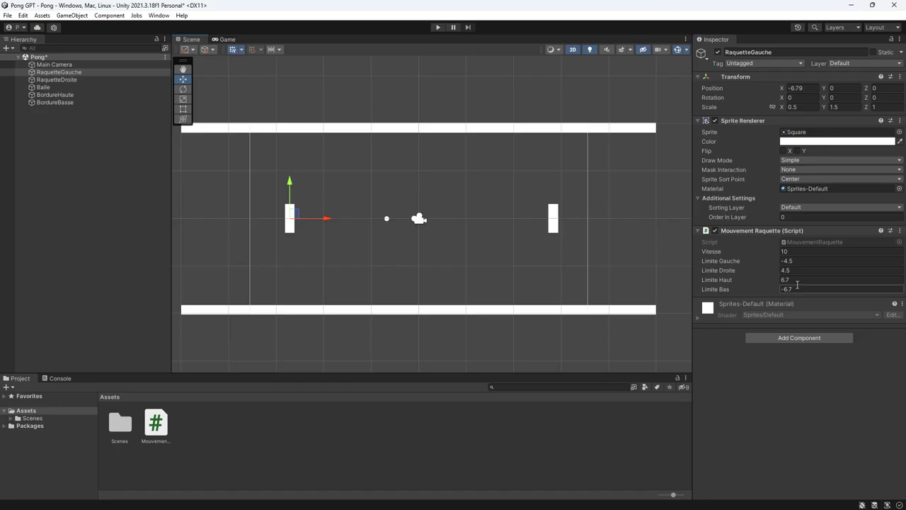
{"action": "left_click", "coordinate": [437, 28]}
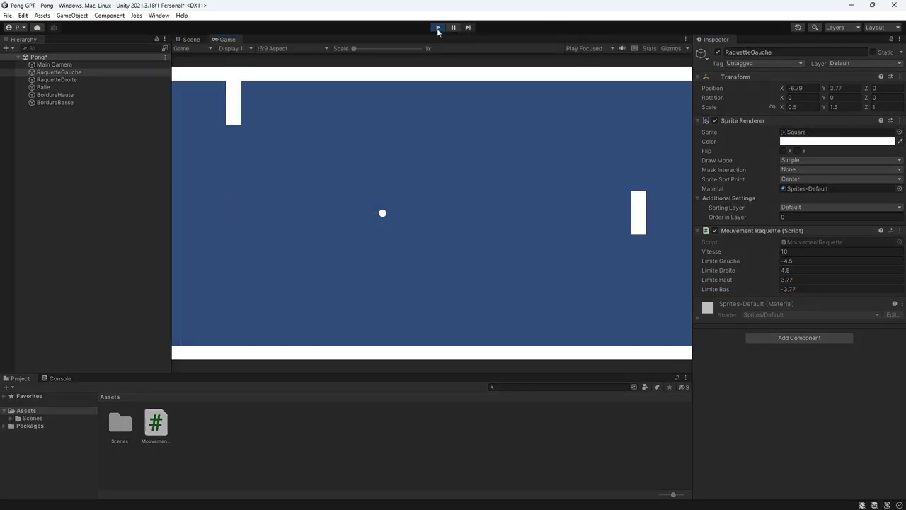
{"action": "key", "text": "s"}
{"action": "key", "text": "w"}
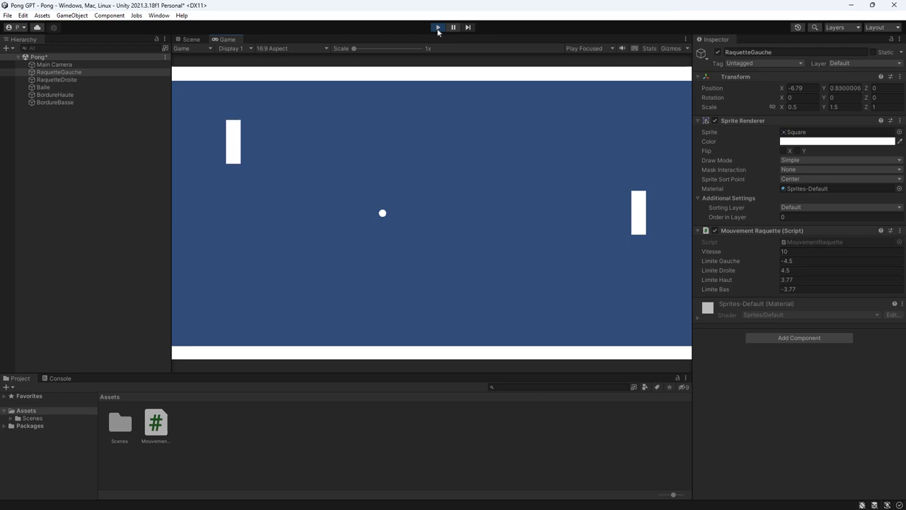
{"action": "key", "text": "w"}
{"action": "key", "text": "s"}
{"action": "key", "text": "alt+Tab"}
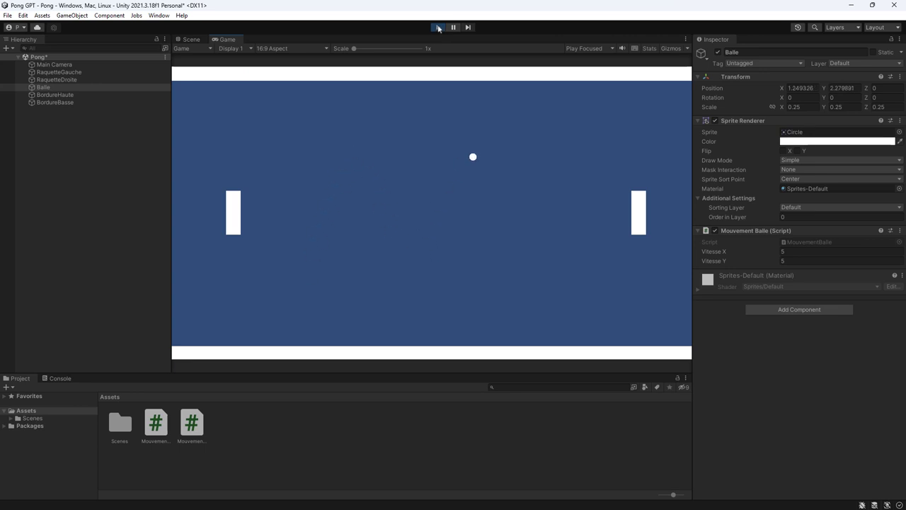
Step: Change the ball script's vertical bounds to -4.41 and 4.41 and restart the game
{"action": "left_click", "coordinate": [439, 28]}
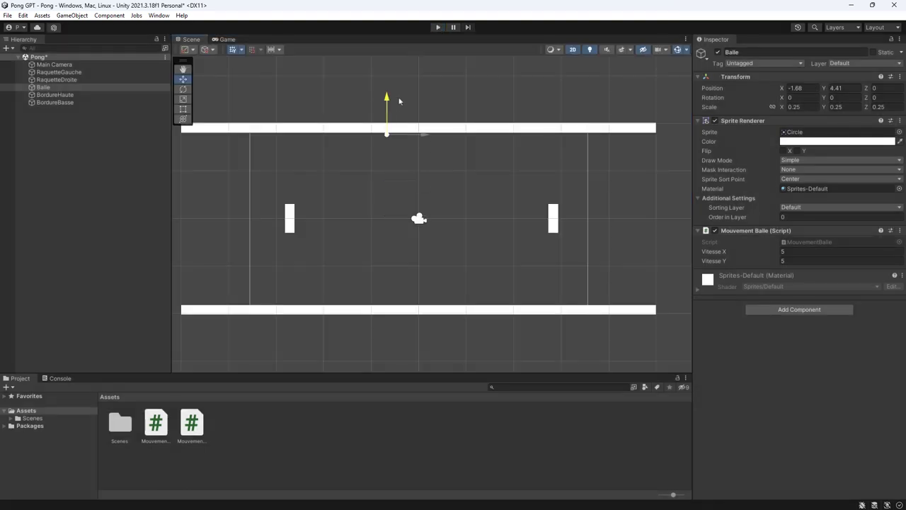
{"action": "type", "text": "4.414.41"}
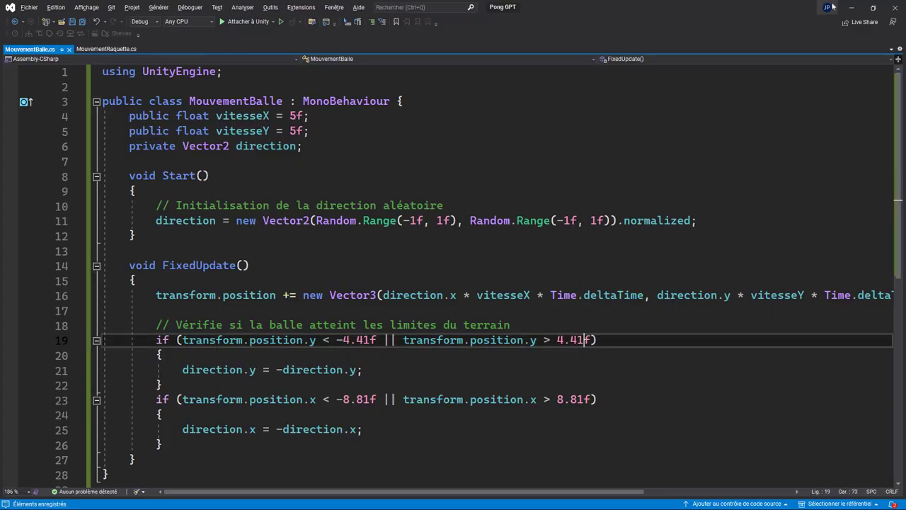
{"action": "left_click", "coordinate": [437, 29]}
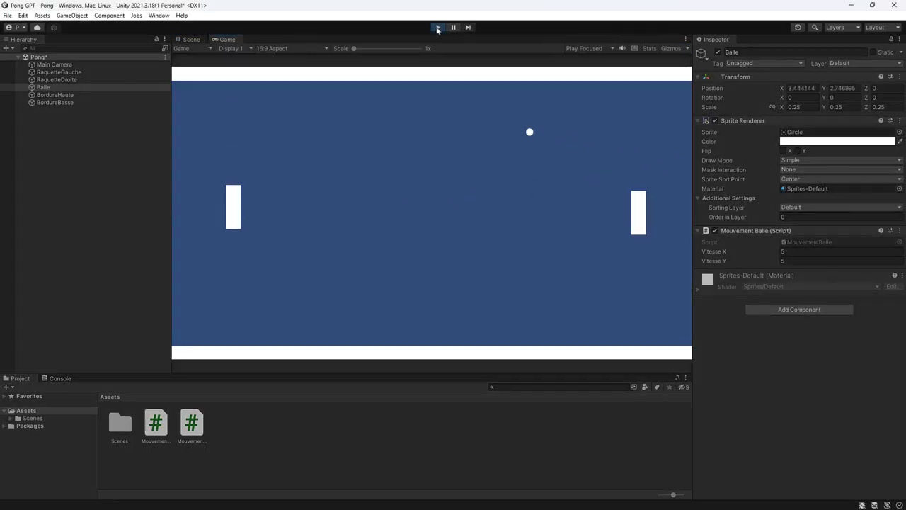
Step: Move the left paddle up and down with W/S while the ball bounces
{"action": "key", "text": "w"}
{"action": "key", "text": "s"}
{"action": "key", "text": "s"}
{"action": "key", "text": "w"}
{"action": "key", "text": "s"}
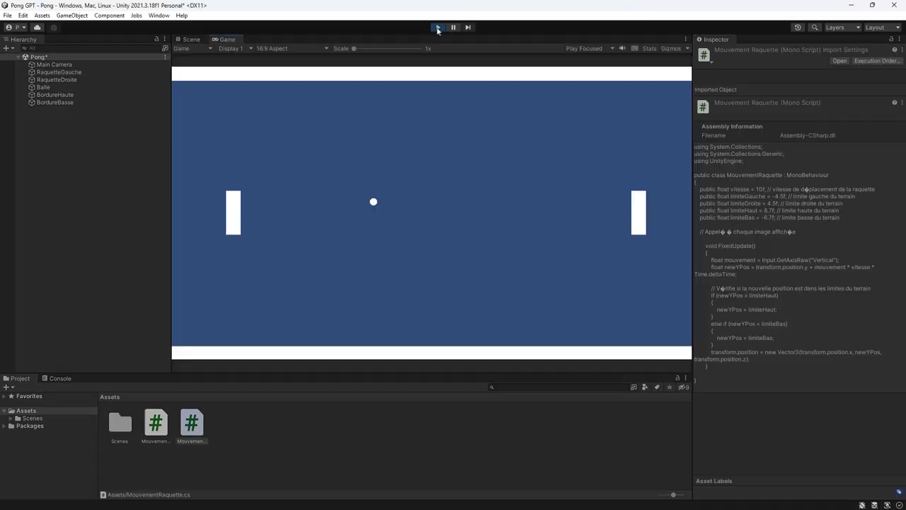
{"action": "key", "text": "w"}
{"action": "key", "text": "s"}
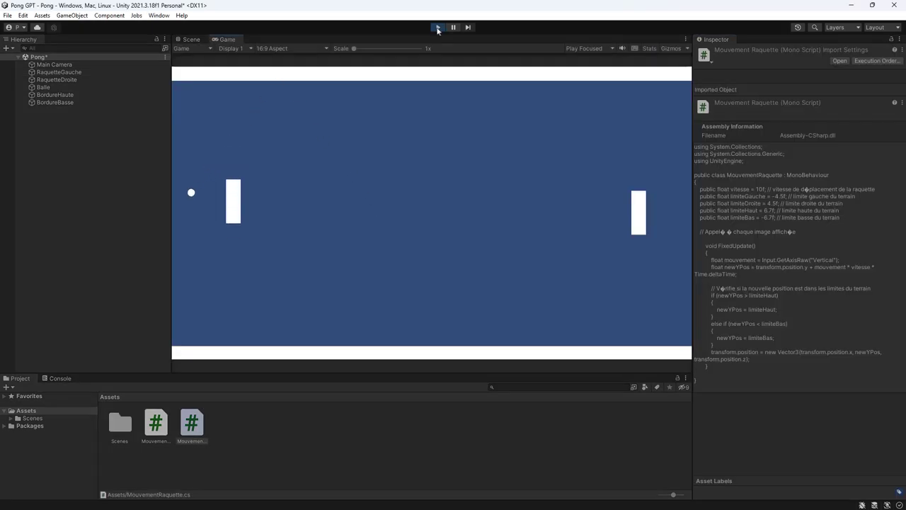
{"action": "key", "text": "s"}
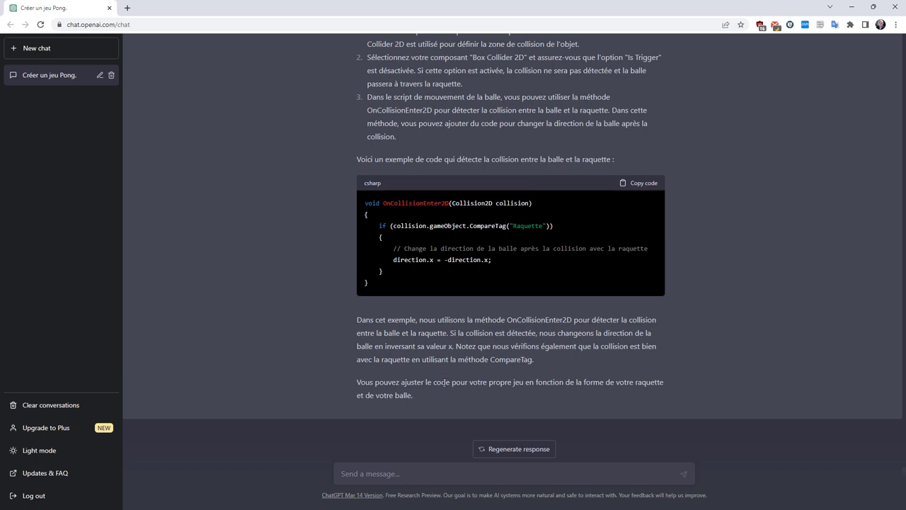
Step: Send ChatGPT two messages: no ball–paddle collision is detected, and a question about the paddle's collider
{"action": "type", "text": "il n'y a pas"}
{"action": "type", "text": "quette"}
{"action": "key", "text": "Return"}
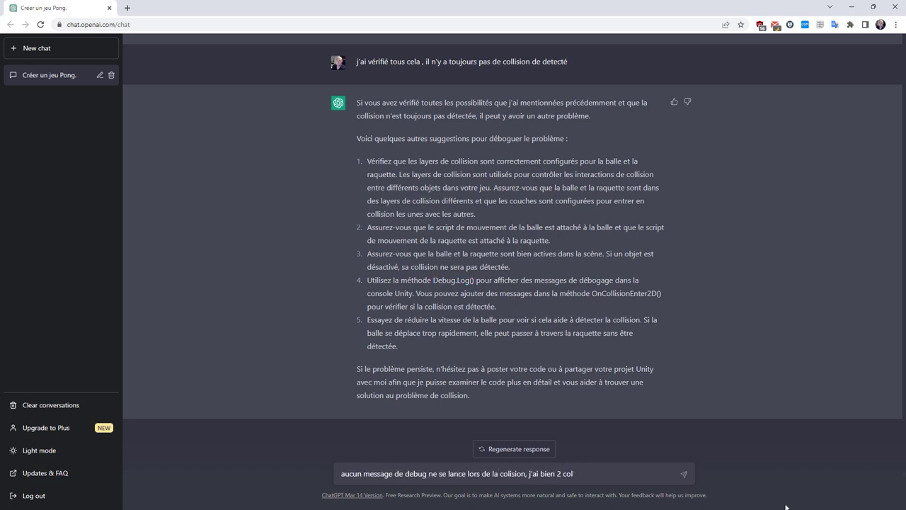
{"action": "type", "text": "a raquette ?"}
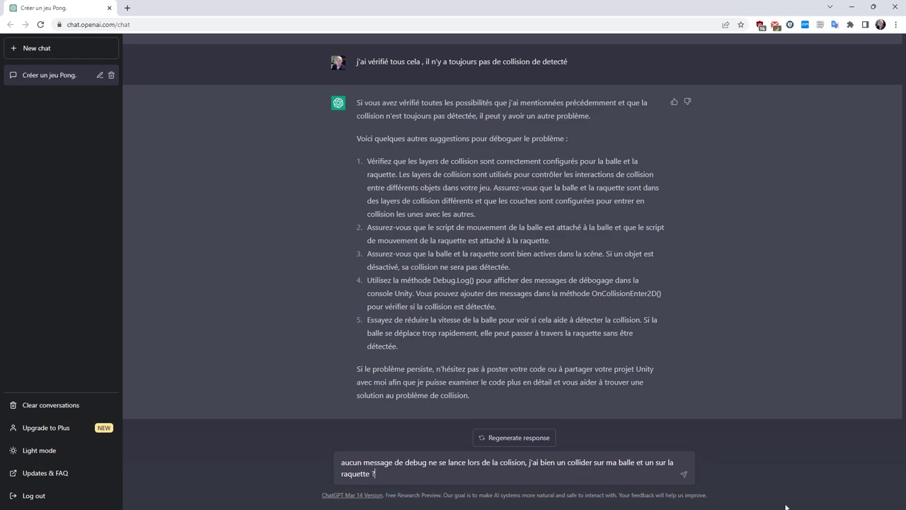
{"action": "key", "text": "Return"}
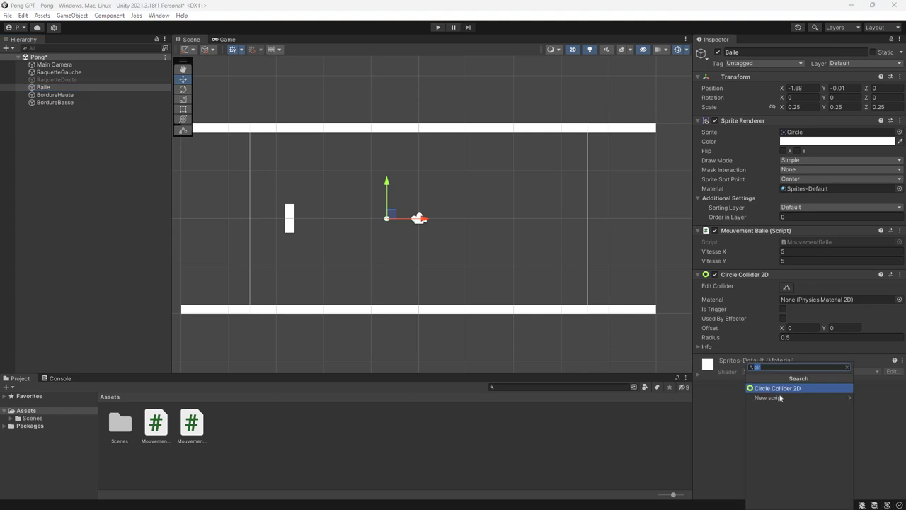
Step: Add a Rigidbody 2D at gravity scale 0 to the ball and play-test it against the left paddle
{"action": "type", "text": "rigid"}
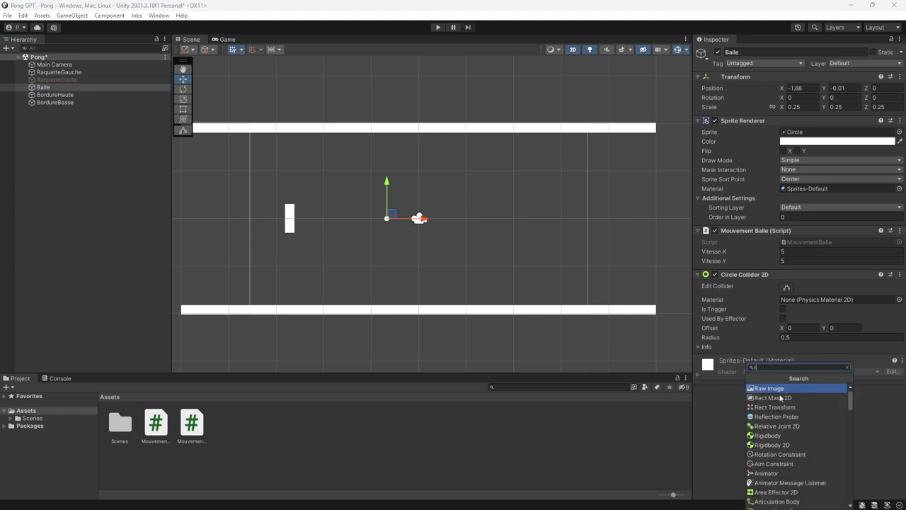
{"action": "left_click", "coordinate": [794, 397]}
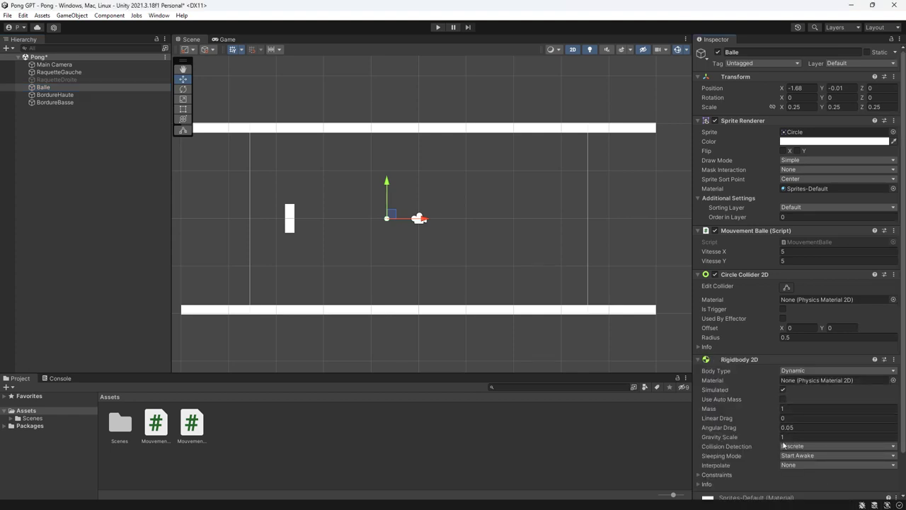
{"action": "left_click", "coordinate": [439, 27]}
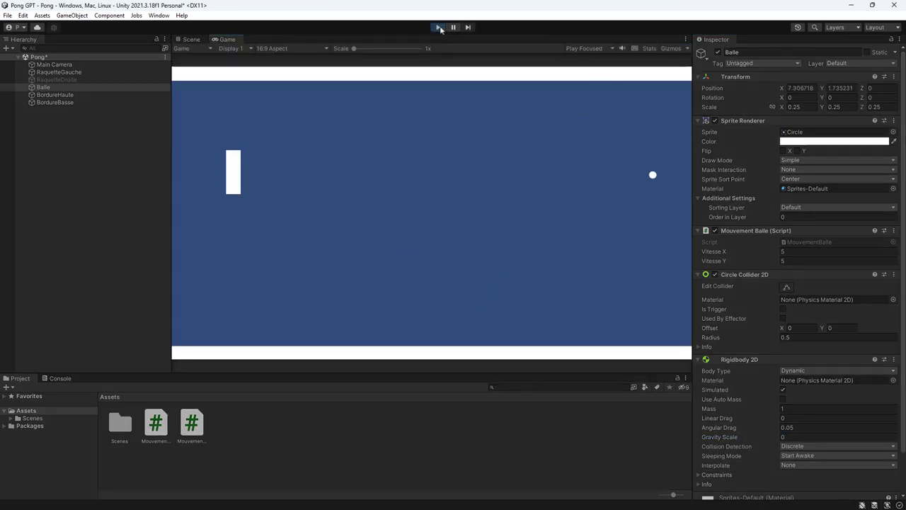
{"action": "key", "text": "s"}
{"action": "key", "text": "w"}
{"action": "key", "text": "s"}
{"action": "key", "text": "w"}
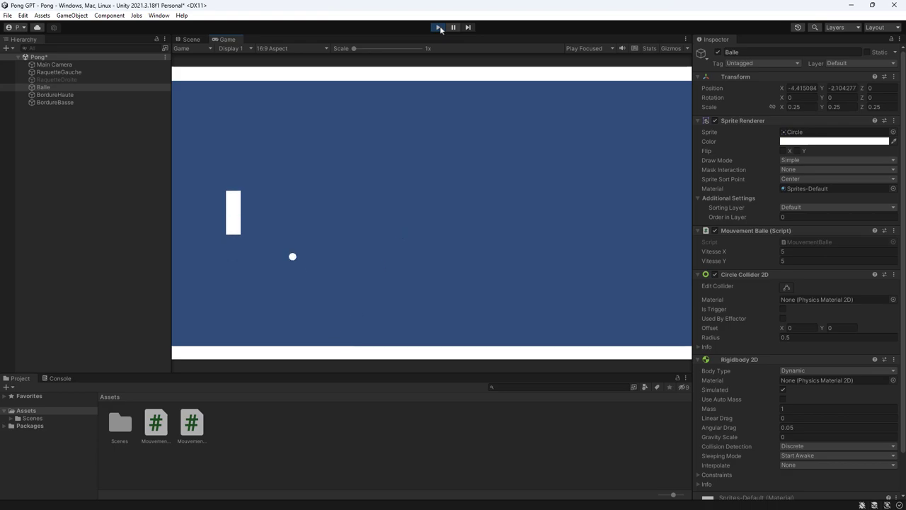
{"action": "key", "text": "w"}
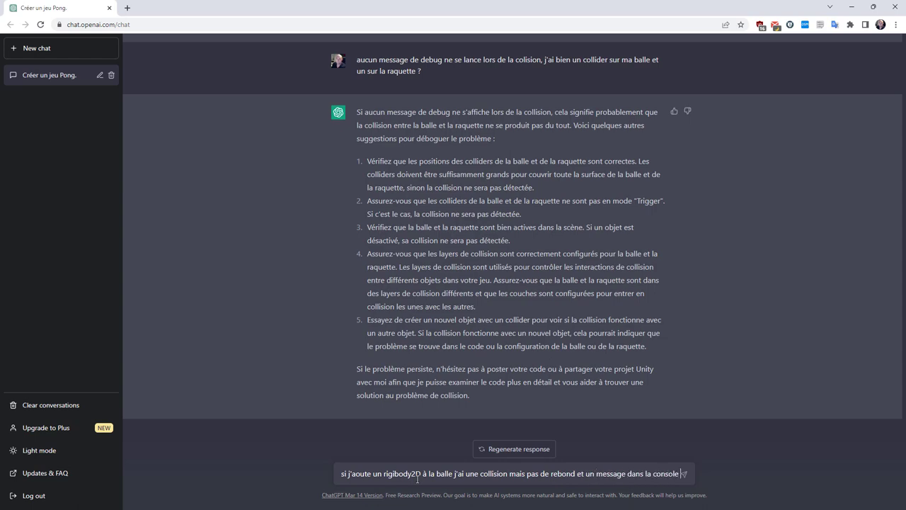
Step: Report the undefined 'Raquette' tag error, create the Raquette tag, and play-test the left paddle
{"action": "type", "text": ": Tag: Raquette is not defined."}
{"action": "key", "text": "Return"}
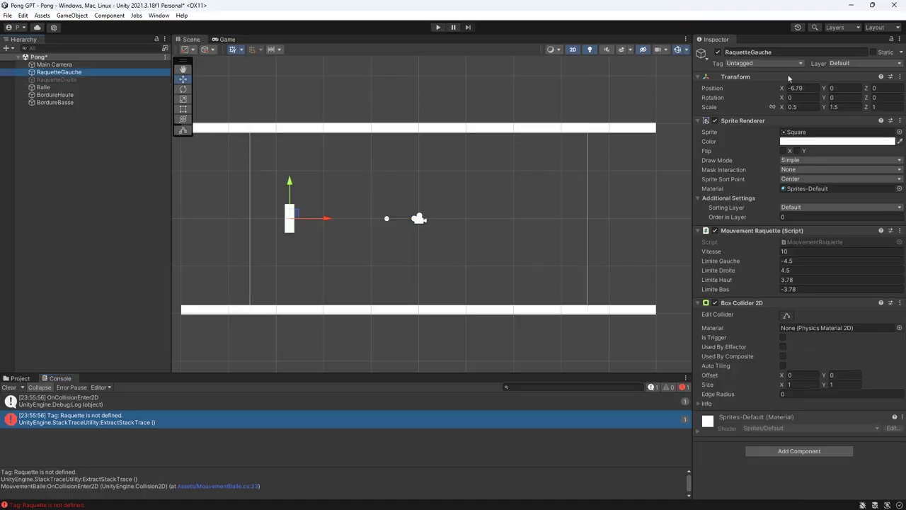
{"action": "left_click", "coordinate": [763, 63]}
{"action": "left_click", "coordinate": [755, 151]}
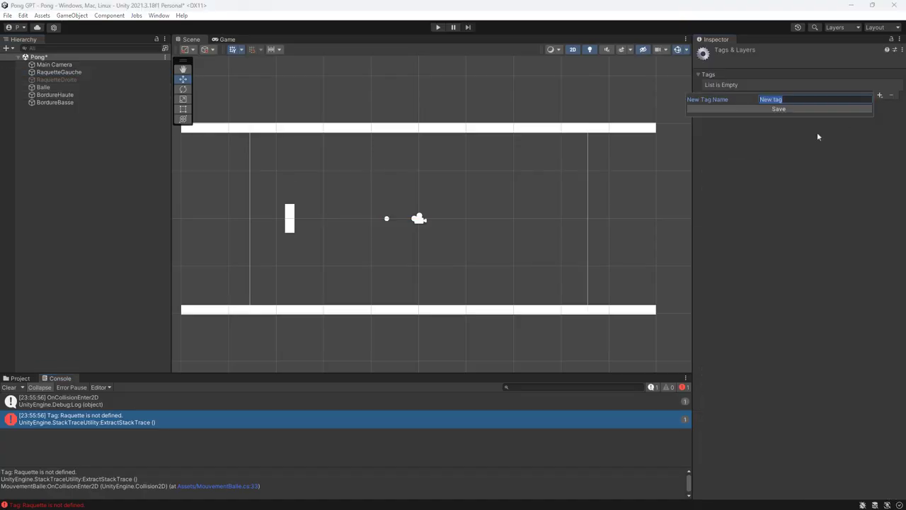
{"action": "left_click", "coordinate": [438, 27]}
{"action": "key", "text": "w"}
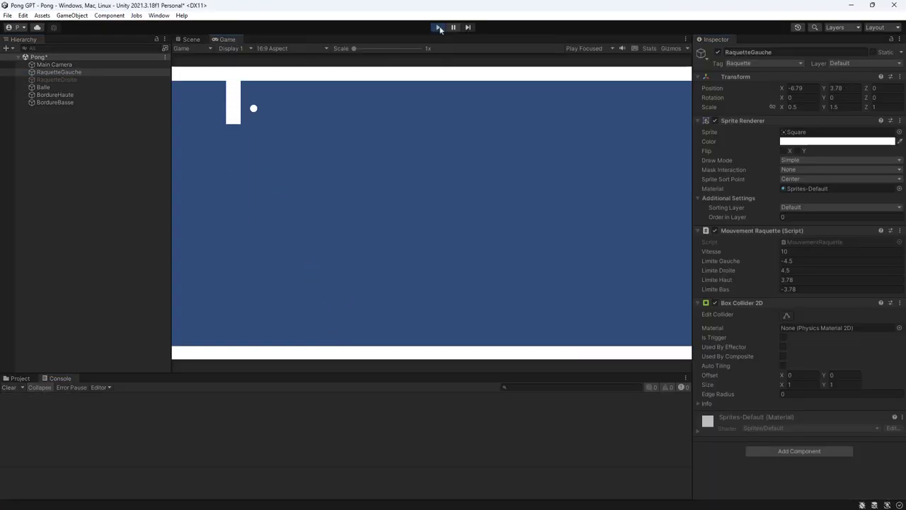
{"action": "key", "text": "s"}
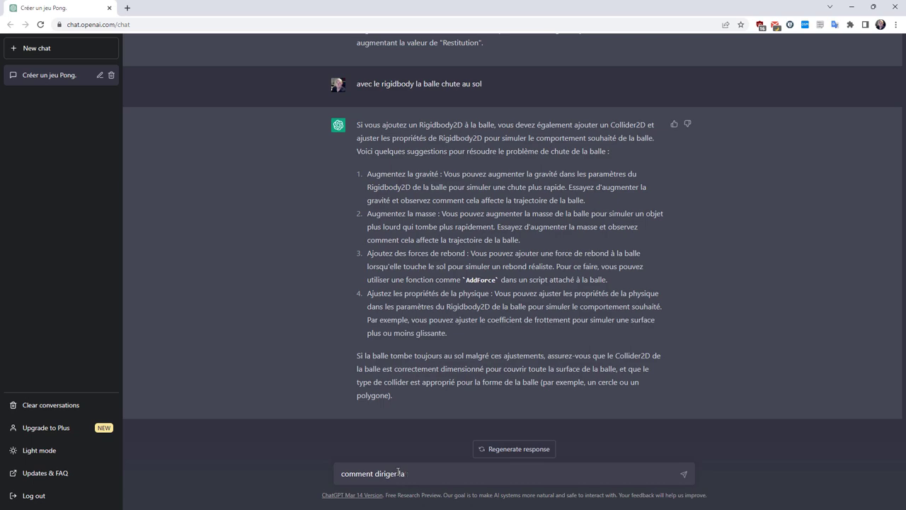
Step: Ask ChatGPT how to steer the right paddle, then attach MouvementRaquette to RaquetteDroite
{"action": "type", "text": "roite ?"}
{"action": "key", "text": "Return"}
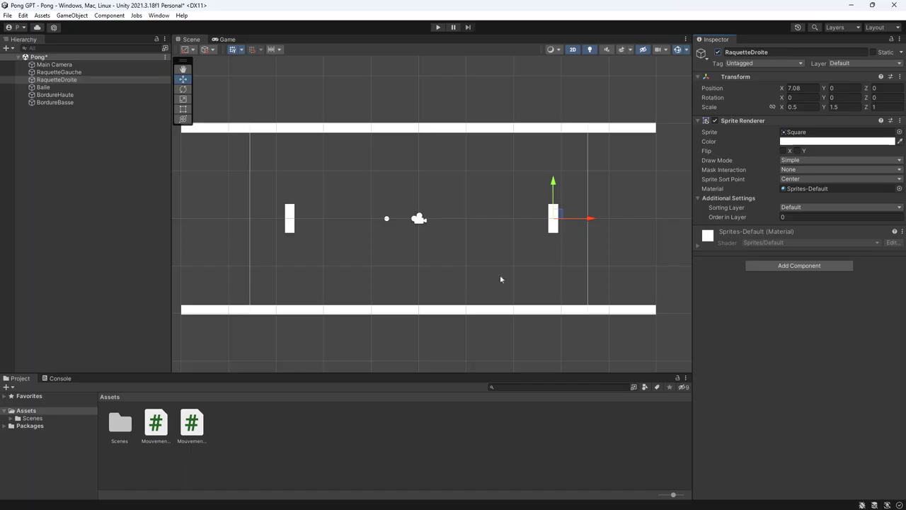
{"action": "left_click", "coordinate": [156, 424]}
{"action": "left_click", "coordinate": [191, 423]}
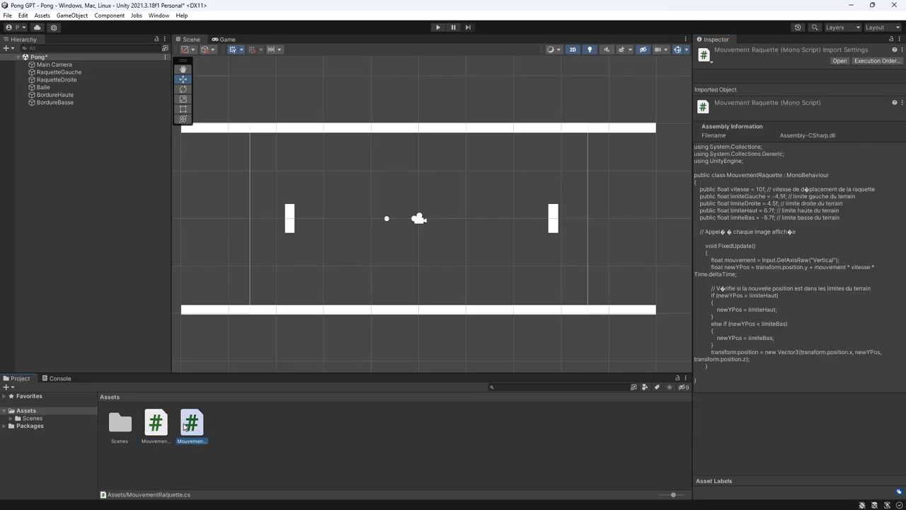
{"action": "left_click", "coordinate": [57, 79]}
{"action": "left_click_drag", "start_coordinate": [191, 423], "coordinate": [799, 283]}
Step: Play-test both paddles with the Up and Down arrow keys
{"action": "left_click", "coordinate": [438, 27]}
{"action": "key", "text": "Up"}
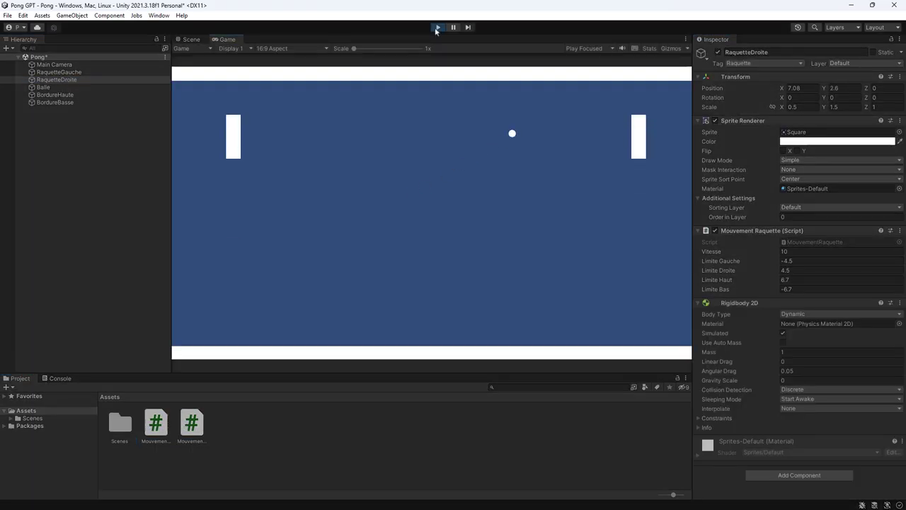
{"action": "key", "text": "Down"}
{"action": "key", "text": "Up"}
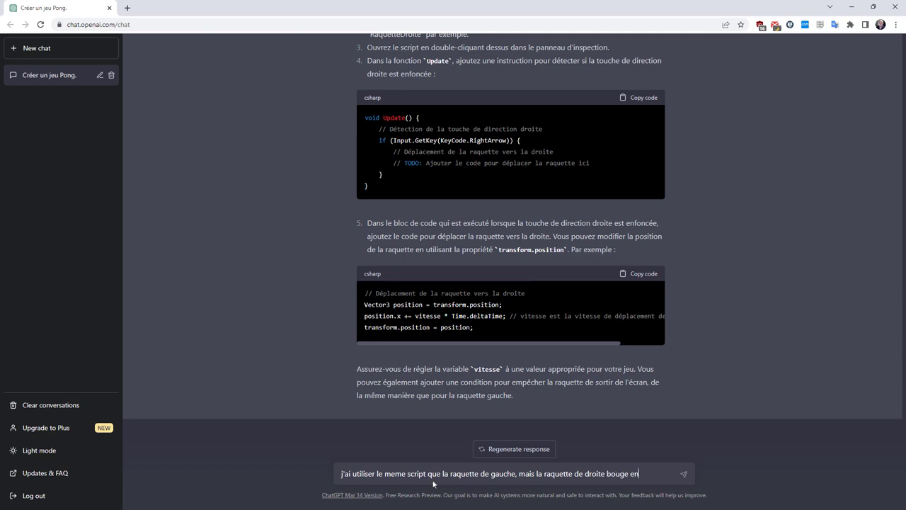
Step: Ask why both paddles move together, then switch the right paddle's script to the 'Horizontal' axis and save
{"action": "type", "text": "meme temps"}
{"action": "type", "text": "gauche"}
{"action": "key", "text": "Return"}
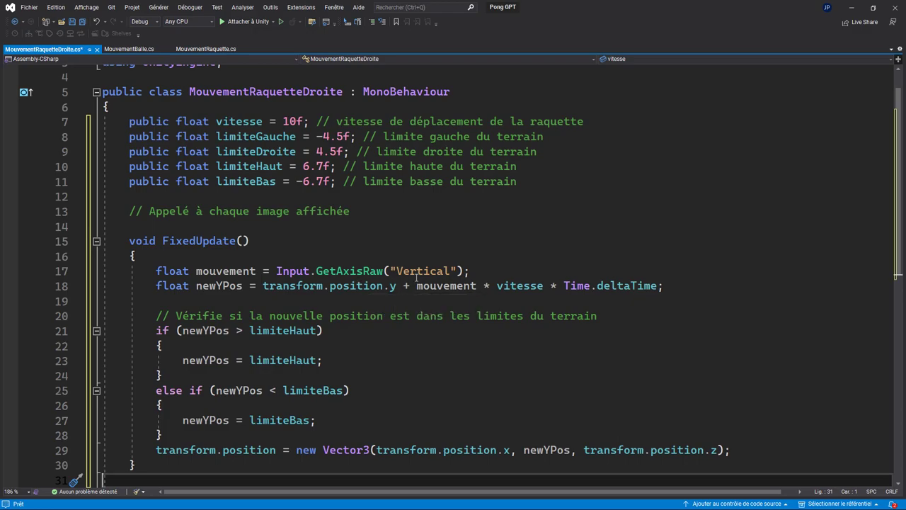
{"action": "double_click", "coordinate": [423, 270]}
{"action": "type", "text": "Horiz"}
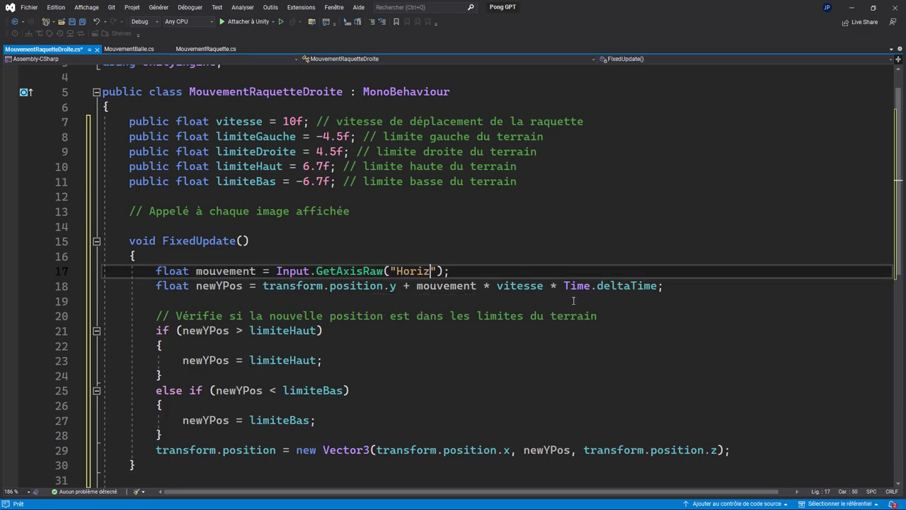
{"action": "type", "text": "ontal"}
{"action": "key", "text": "ctrl+s"}
{"action": "key", "text": "alt+Tab"}
Step: Play-test the paddles, checking the right paddle responds to its own controls
{"action": "left_click", "coordinate": [437, 27]}
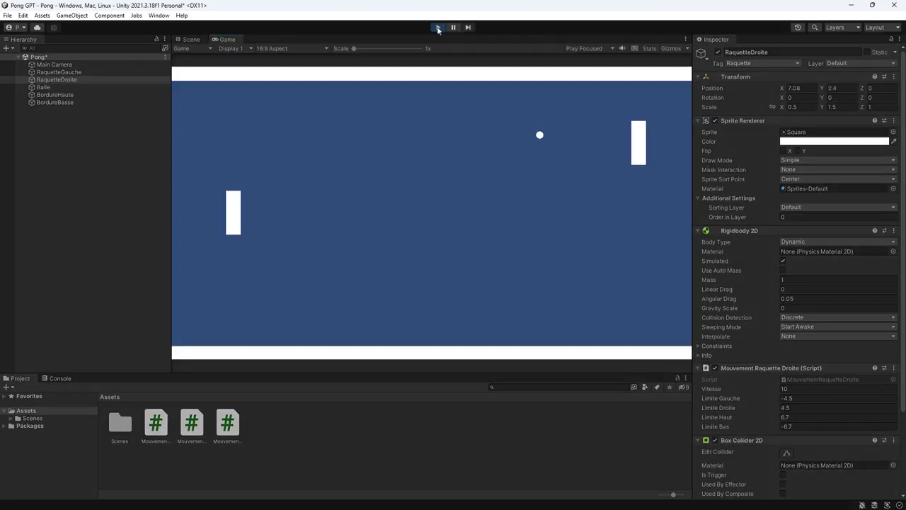
{"action": "key", "text": "s"}
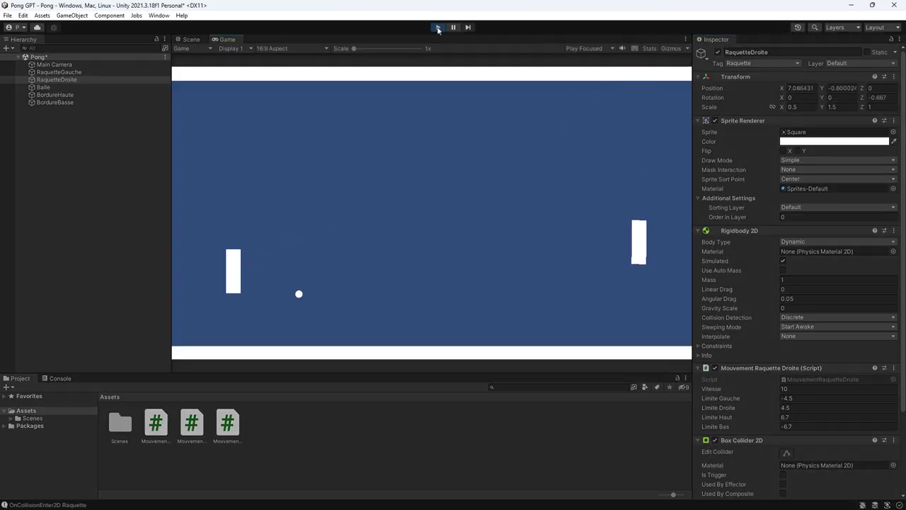
{"action": "key", "text": "Down"}
{"action": "key", "text": "Up"}
{"action": "key", "text": "w"}
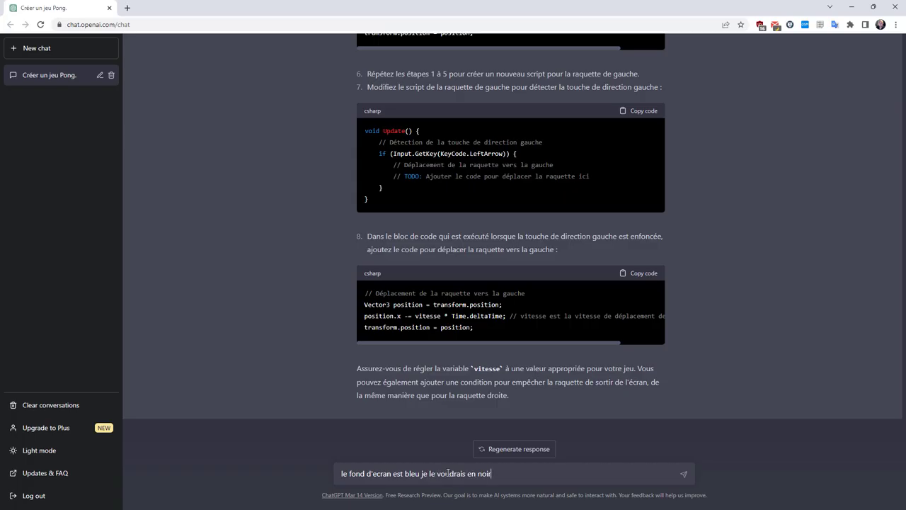
Step: Ask ChatGPT about a black background, set the Main Camera background to 000000, and play to check
{"action": "key", "text": "Return"}
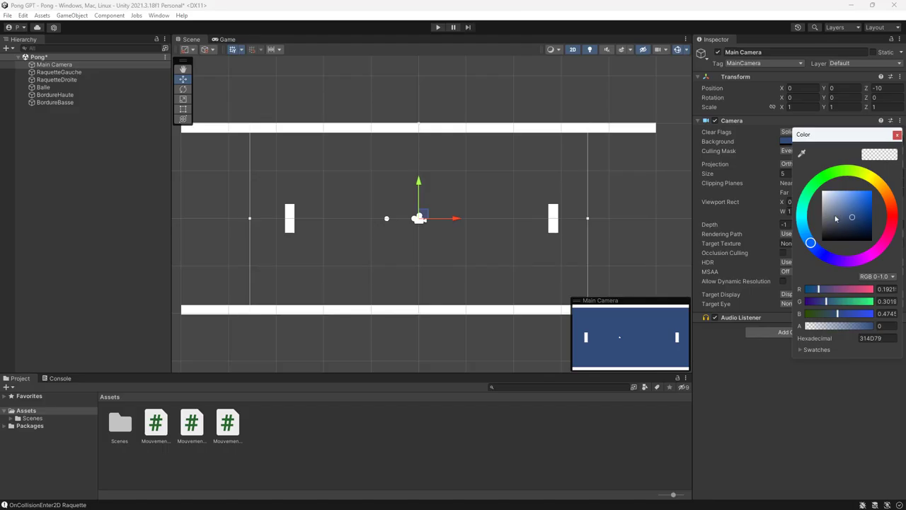
{"action": "left_click_drag", "start_coordinate": [867, 202], "coordinate": [881, 246]}
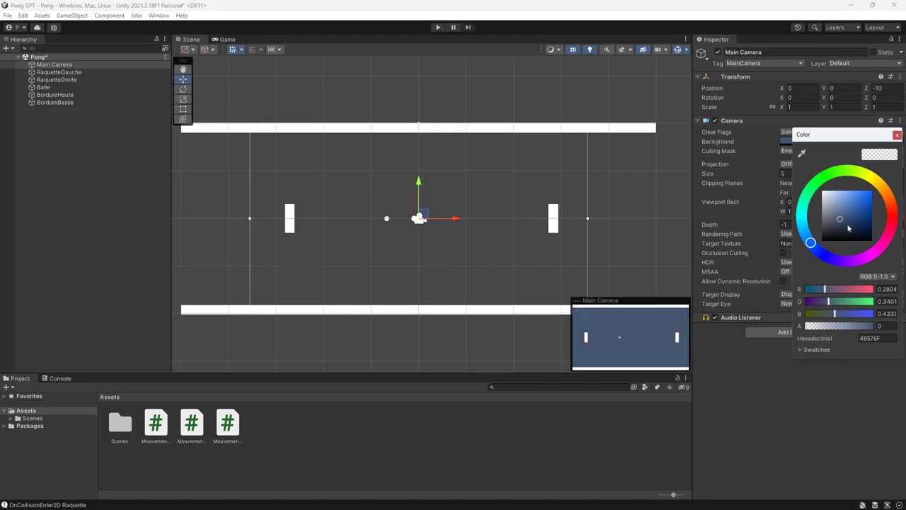
{"action": "left_click", "coordinate": [897, 134]}
{"action": "left_click", "coordinate": [438, 27]}
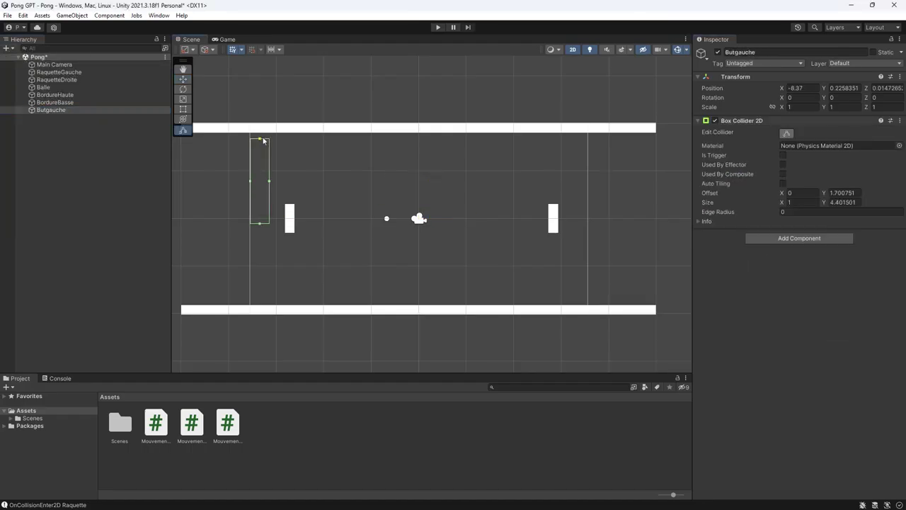
Step: Stretch Butgauche's collider into a tall strip, ask about public score variables, and save GestionScore.cs
{"action": "left_click_drag", "start_coordinate": [263, 141], "coordinate": [261, 222]}
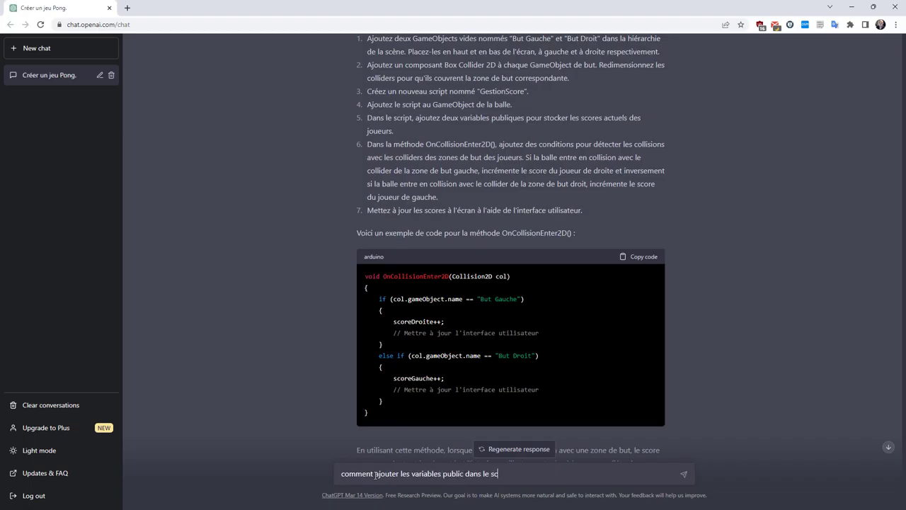
{"action": "type", "text": "ript"}
{"action": "key", "text": "Return"}
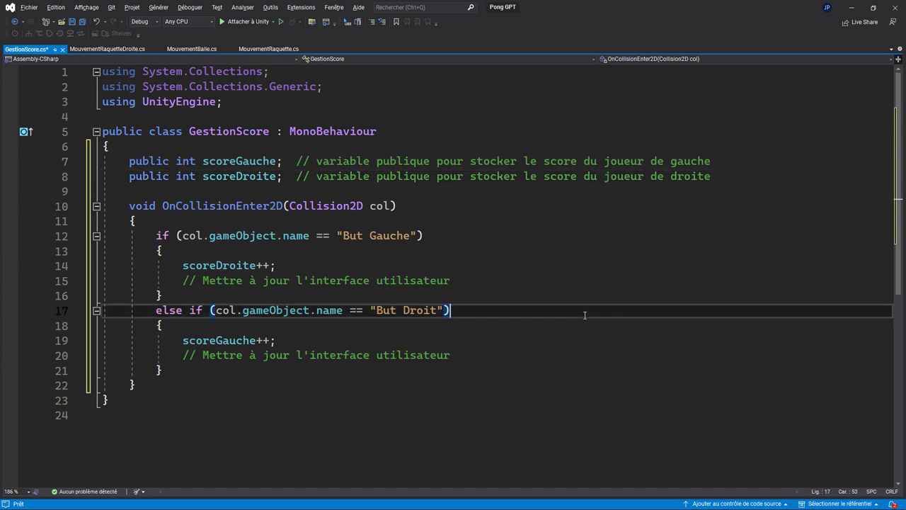
{"action": "key", "text": "ctrl+s"}
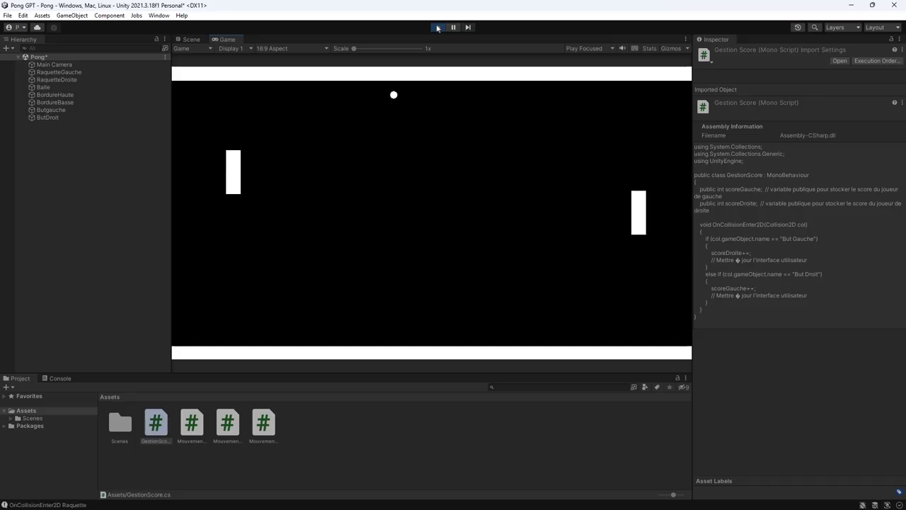
Step: Ask ChatGPT how to display the score on screen and where the script should go
{"action": "key", "text": "s"}
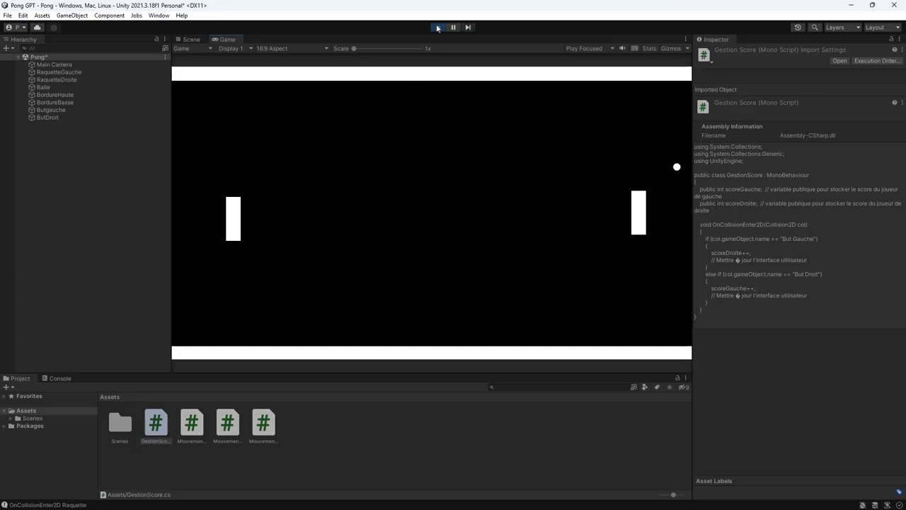
{"action": "left_click", "coordinate": [65, 102]}
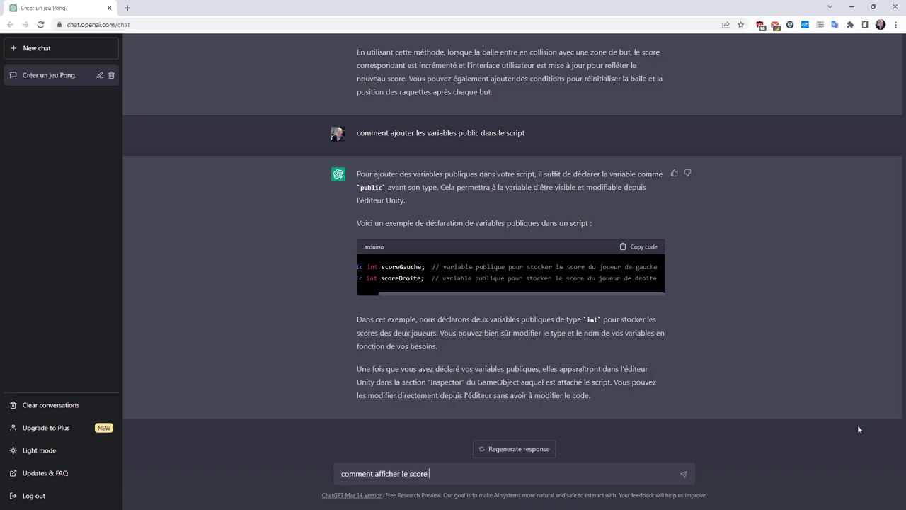
{"action": "type", "text": "cran ?"}
{"action": "key", "text": "Return"}
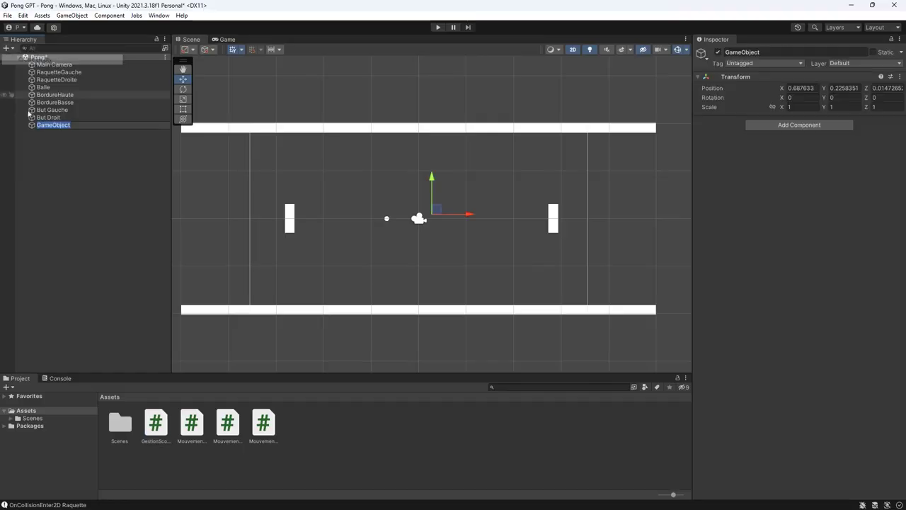
Step: Name the empty object GameManager and add a new GameManager script to it
{"action": "type", "text": "GameManager"}
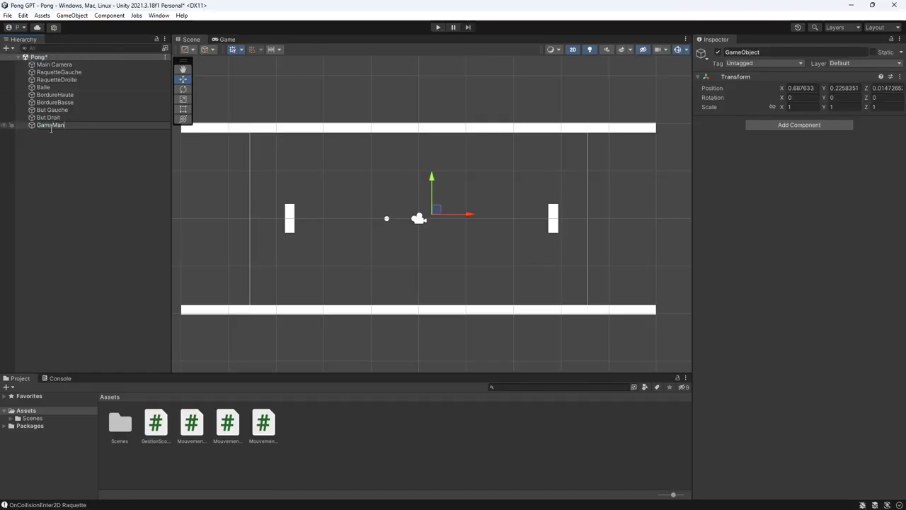
{"action": "key", "text": "Return"}
{"action": "left_click", "coordinate": [798, 124]}
{"action": "left_click", "coordinate": [769, 186]}
{"action": "type", "text": "Game"}
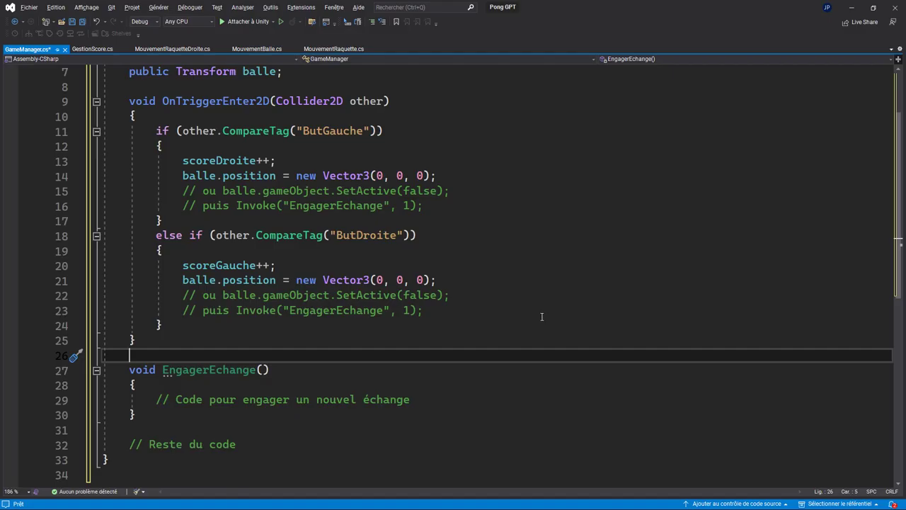
{"action": "scroll", "coordinate": [542, 317], "scroll_direction": "up", "scroll_amount": 2}
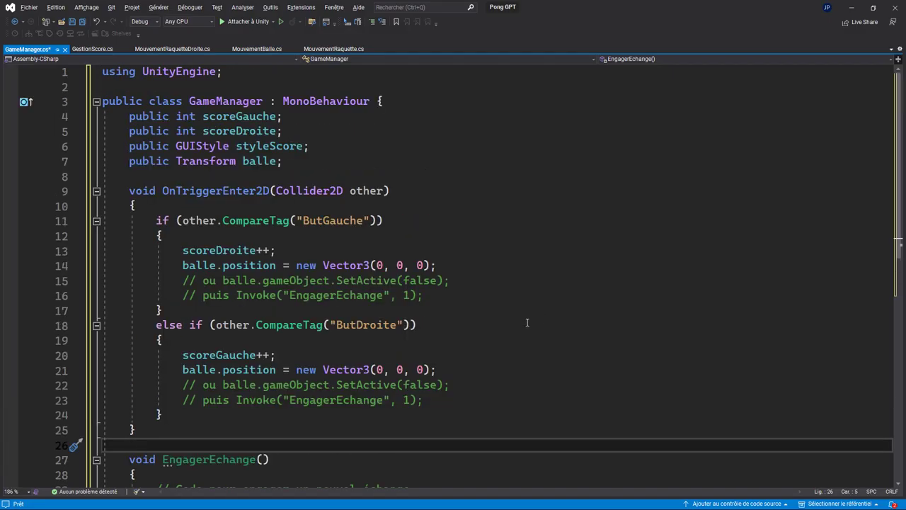
Step: Compare the GestionScore script with the GameManager script
{"action": "left_click", "coordinate": [90, 50]}
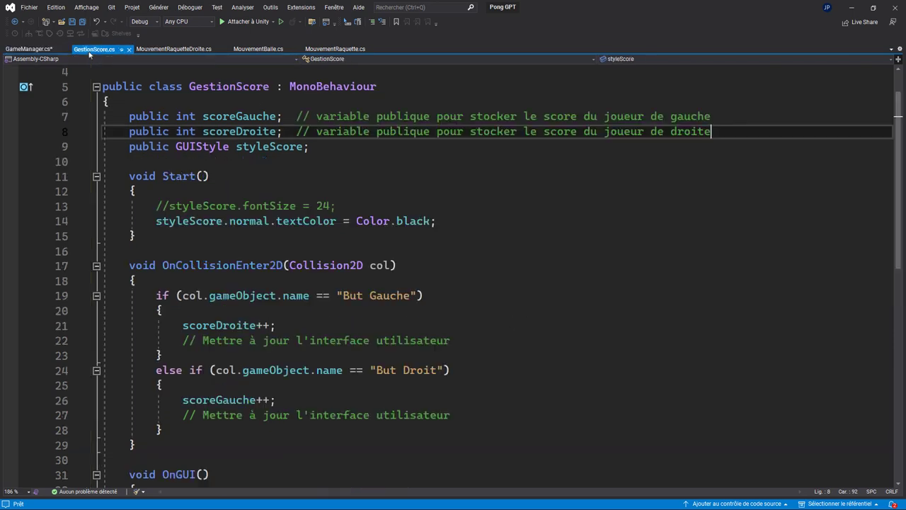
{"action": "left_click", "coordinate": [52, 51]}
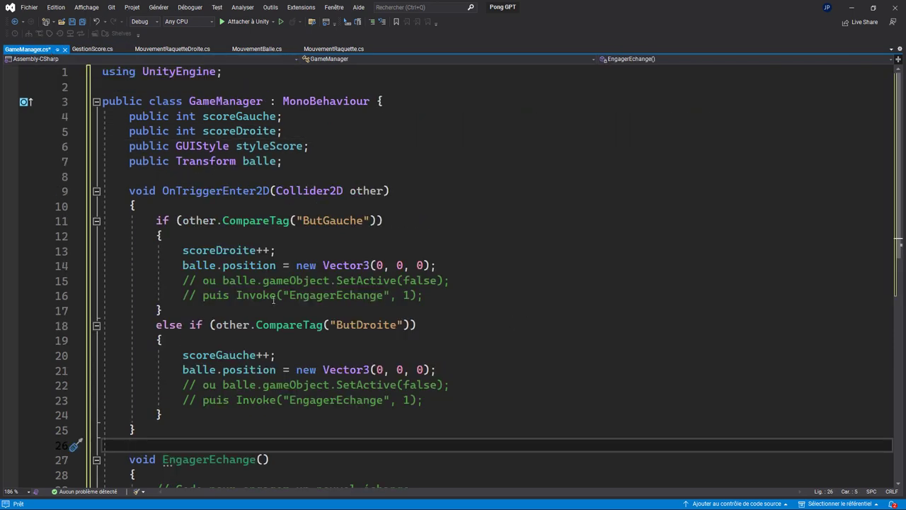
{"action": "left_click", "coordinate": [100, 51]}
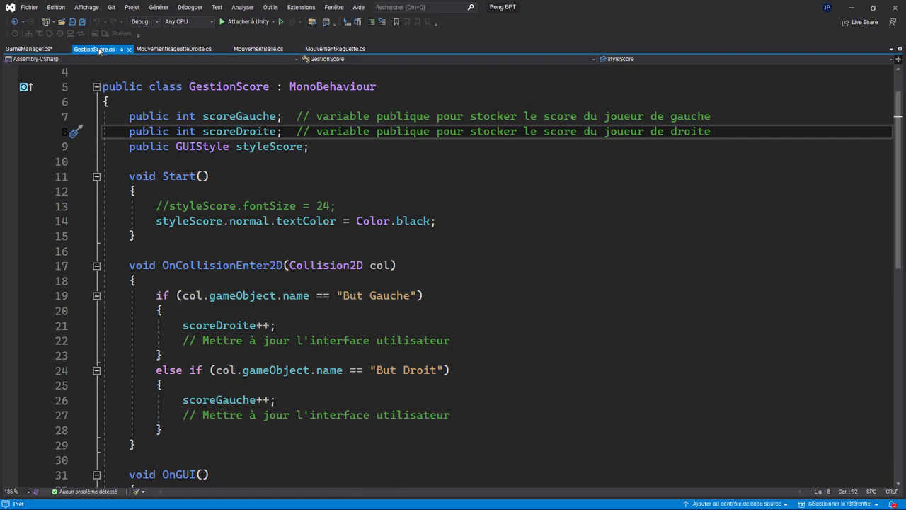
Step: Ask ChatGPT why the GameManager script also manages the score
{"action": "key", "text": "alt+Tab"}
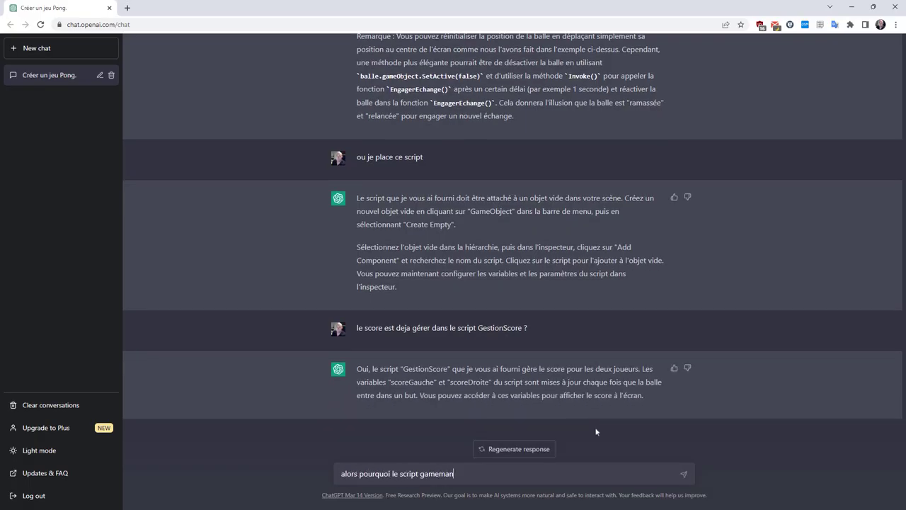
{"action": "type", "text": "aussi le score"}
{"action": "key", "text": "Return"}
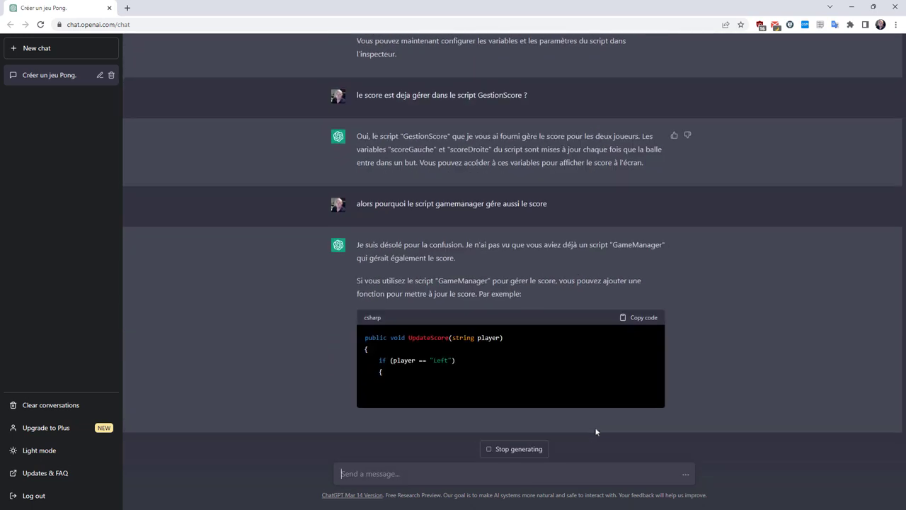
{"action": "key", "text": "alt+Tab"}
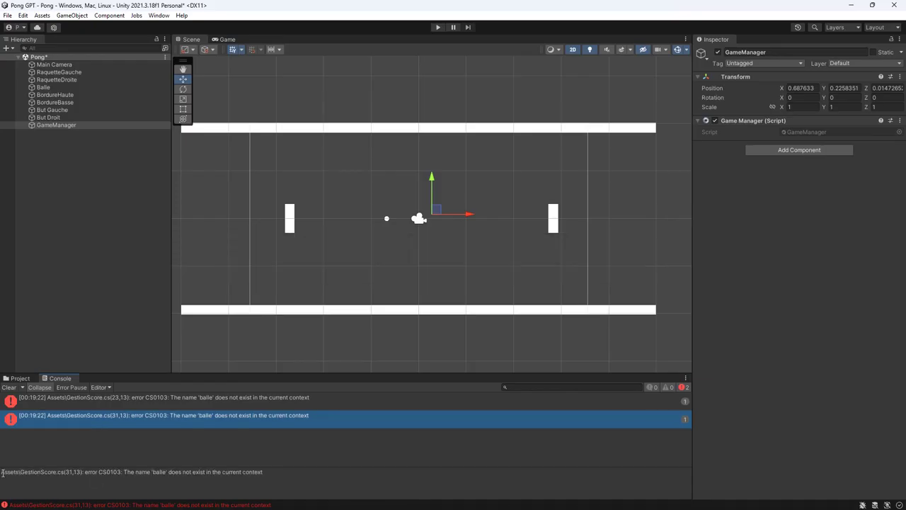
Step: Assign the Balle object to the Gestion Score component's Balle field
{"action": "key", "text": "alt+Tab"}
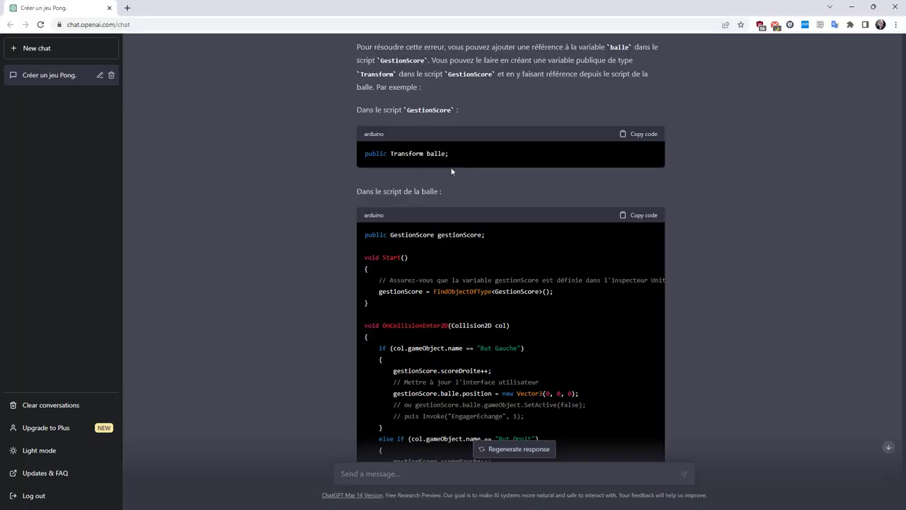
{"action": "key", "text": "alt+Tab"}
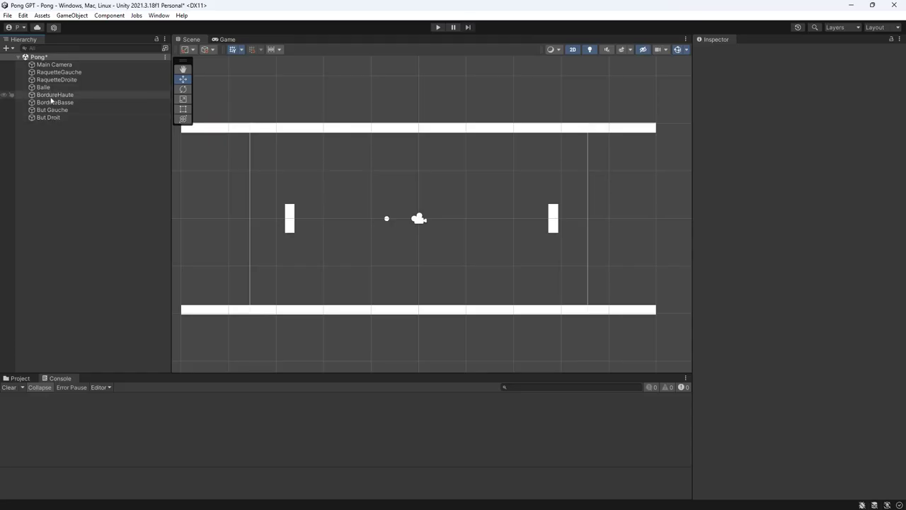
{"action": "left_click", "coordinate": [51, 110]}
{"action": "left_click", "coordinate": [50, 95]}
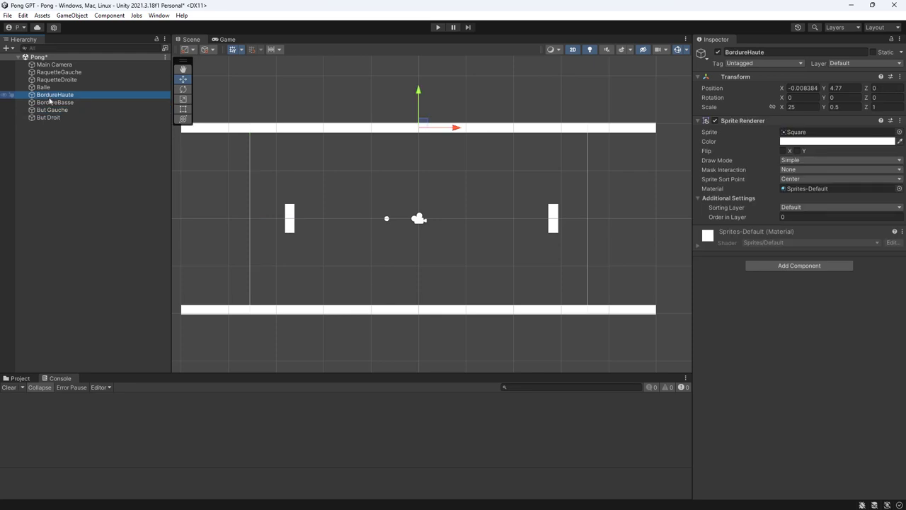
{"action": "left_click", "coordinate": [44, 87]}
{"action": "scroll", "coordinate": [732, 344], "scroll_direction": "down", "scroll_amount": 3}
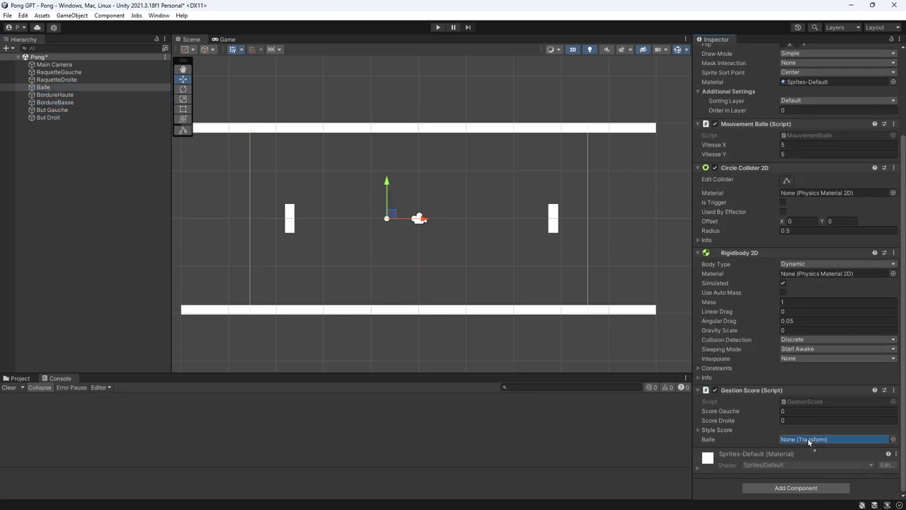
{"action": "left_click_drag", "start_coordinate": [44, 87], "coordinate": [835, 439]}
Step: Play the game with the paddles until the score reaches 2–2
{"action": "left_click", "coordinate": [437, 27]}
{"action": "key", "text": "s"}
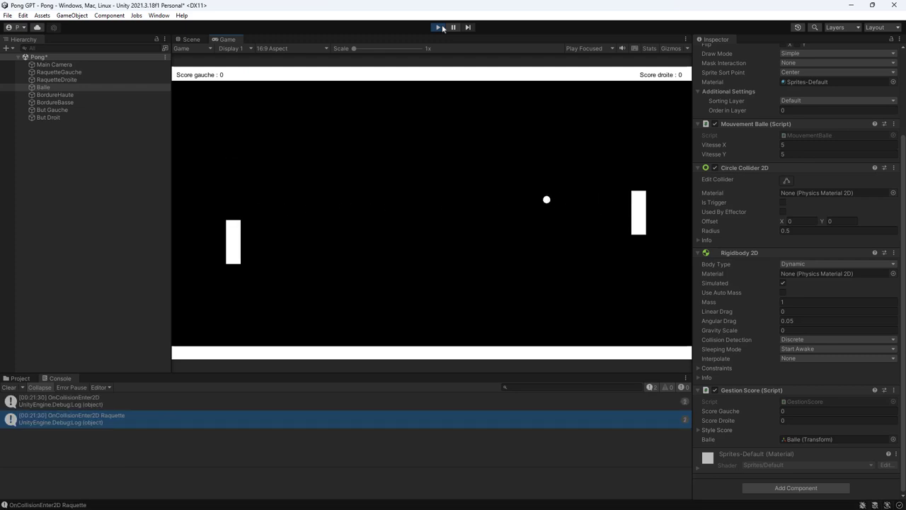
{"action": "key", "text": "w"}
{"action": "key", "text": "w"}
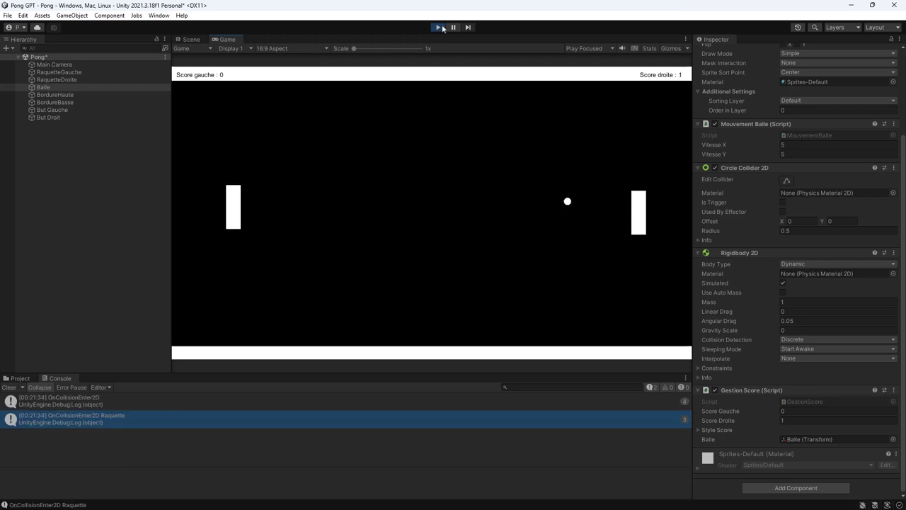
{"action": "key", "text": "s"}
{"action": "key", "text": "w"}
{"action": "key", "text": "w"}
{"action": "key", "text": "s"}
{"action": "key", "text": "Up"}
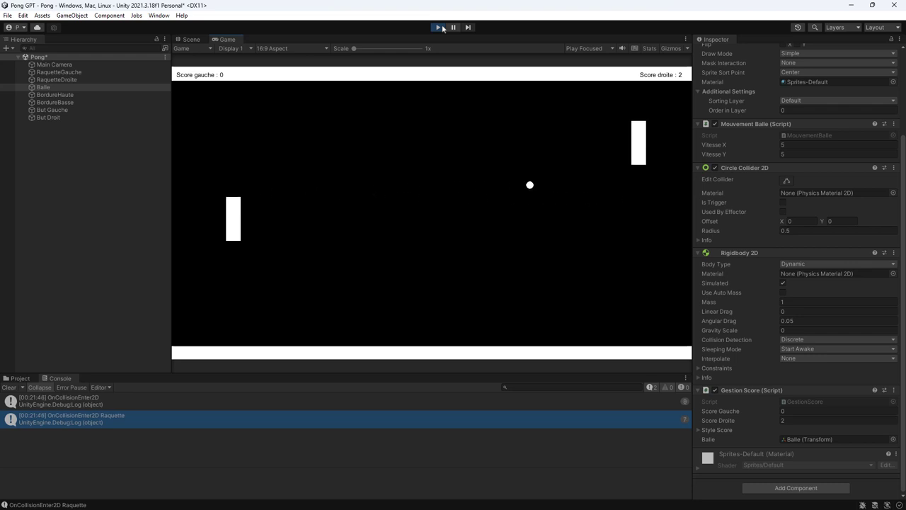
{"action": "key", "text": "w"}
{"action": "key", "text": "Down"}
{"action": "key", "text": "w"}
{"action": "key", "text": "s"}
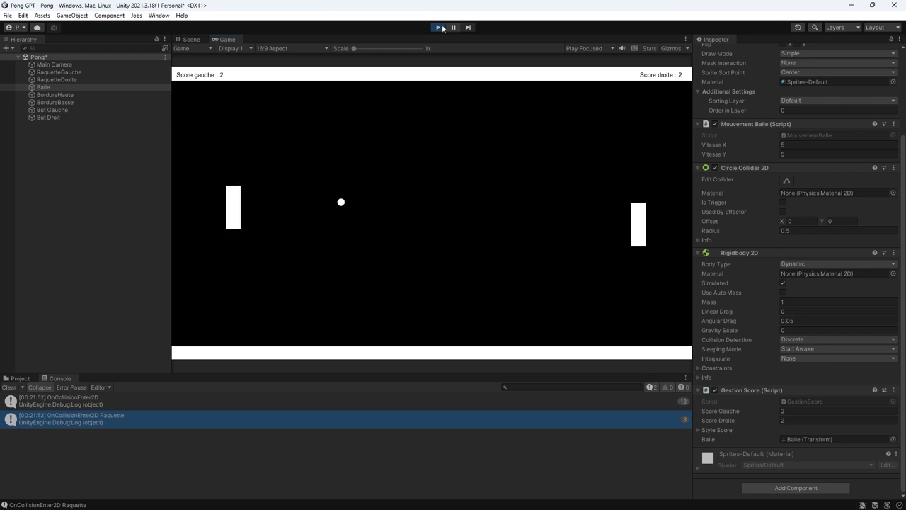
{"action": "key", "text": "w"}
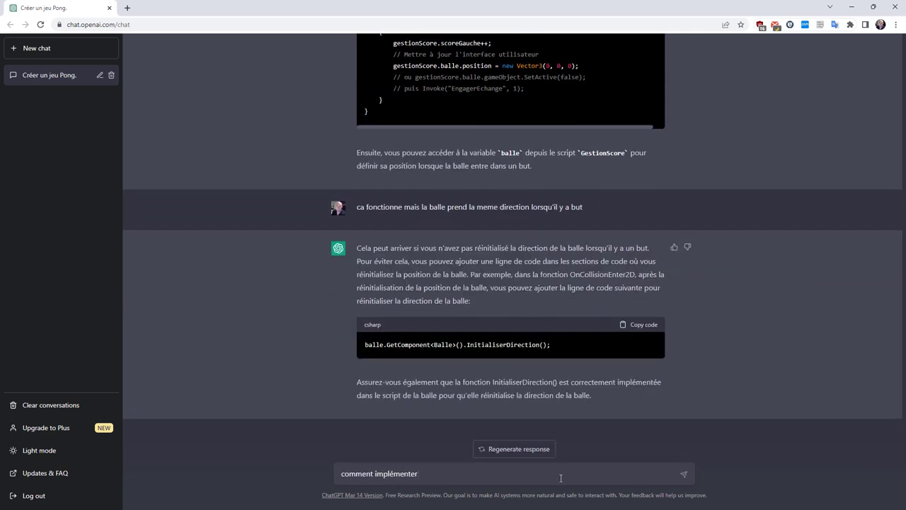
Step: Send the 'comment implémenter InitialiserDirection()' question, then play-test until the left score hits 2
{"action": "type", "text": "()"}
{"action": "key", "text": "Return"}
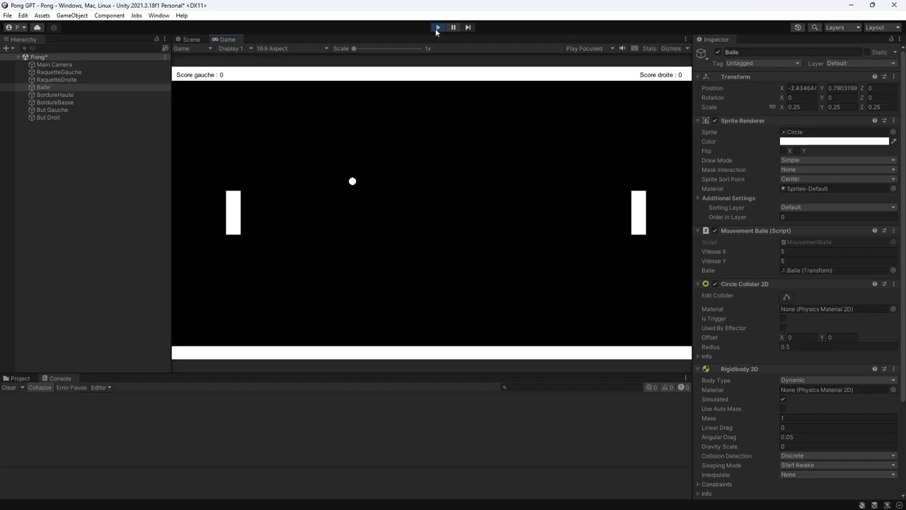
{"action": "key", "text": "s"}
{"action": "key", "text": "w"}
{"action": "key", "text": "Up"}
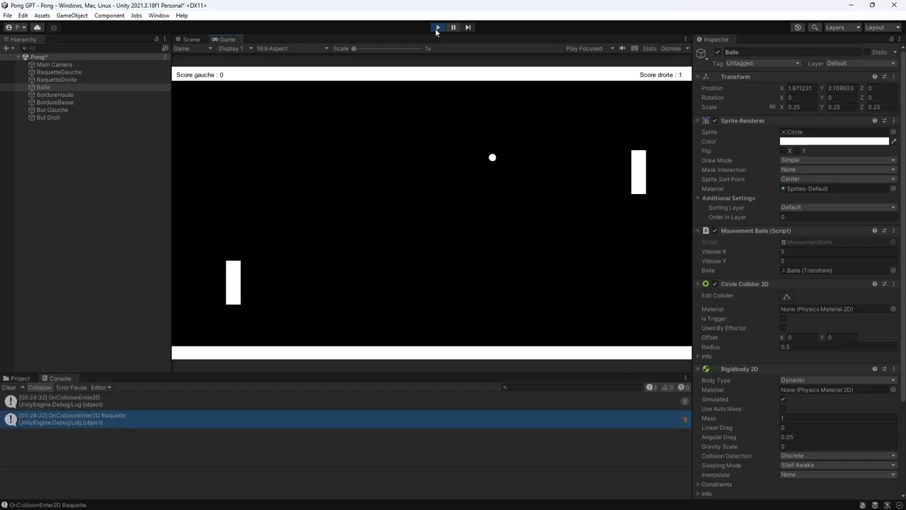
{"action": "key", "text": "Up"}
{"action": "key", "text": "w"}
{"action": "key", "text": "s"}
{"action": "key", "text": "Down"}
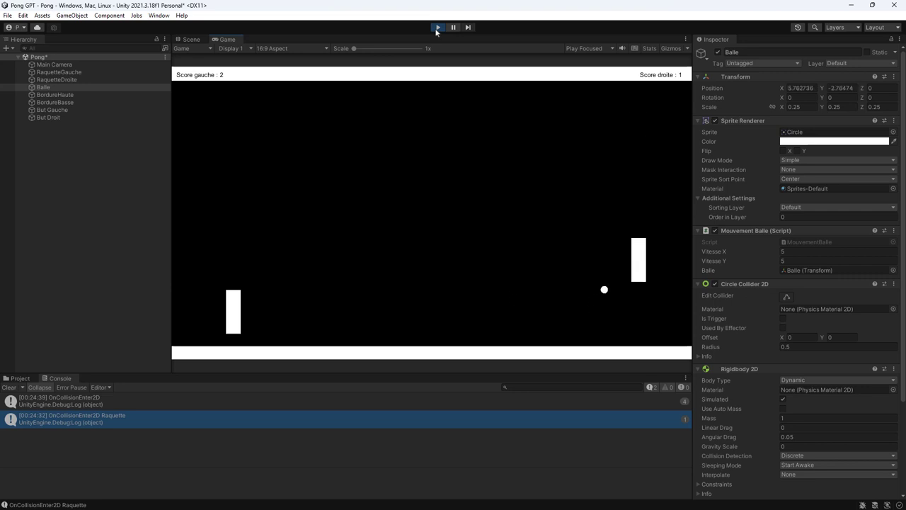
{"action": "key", "text": "w"}
{"action": "key", "text": "w"}
{"action": "key", "text": "s"}
{"action": "key", "text": "s"}
{"action": "key", "text": "w"}
{"action": "key", "text": "w"}
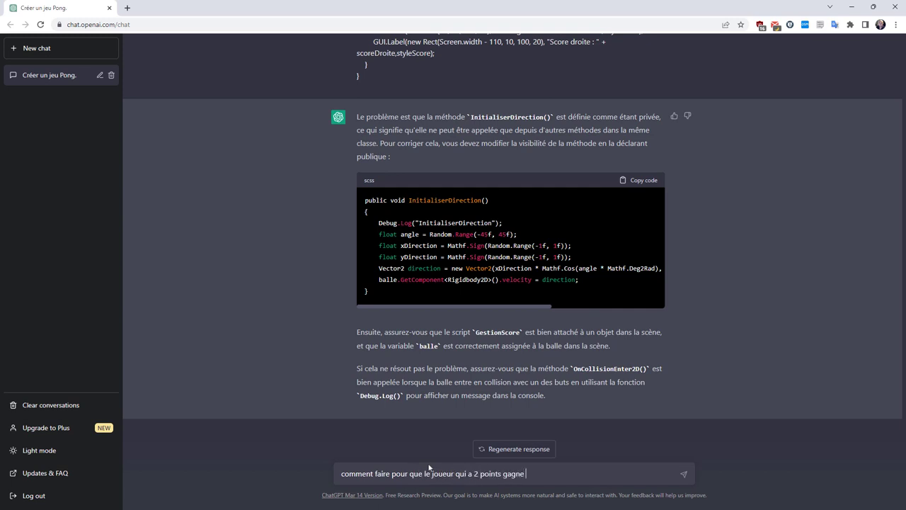
Step: Ask ChatGPT how a player wins at 2 points and paste the win-message code into OnGUI
{"action": "key", "text": "Return"}
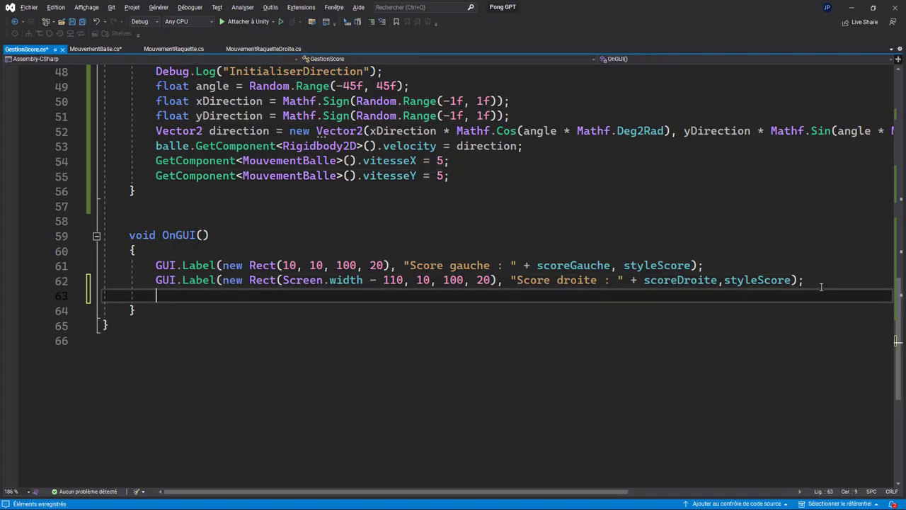
{"action": "type", "text": "// Si l'un des joueurs a atteint 2 points, afficher un message de fin de partie         if (scoreGauche >= 2 || scoreDroite >= 2)         {             string message = \"\";             if (scoreGauche >= 2)             {                 message = \"Le joueur de gauche a gagné !\";             }             else             {                 message = \"Le joueur de droite a gagné !\";             }             GUI.Label(new Rect(Screen.width / 2 - 50, Screen.height / 2 - 10, 100, 20), message, styleScore);             Time.timeScale = 0; // Mettre le temps du jeu en pause         }"}
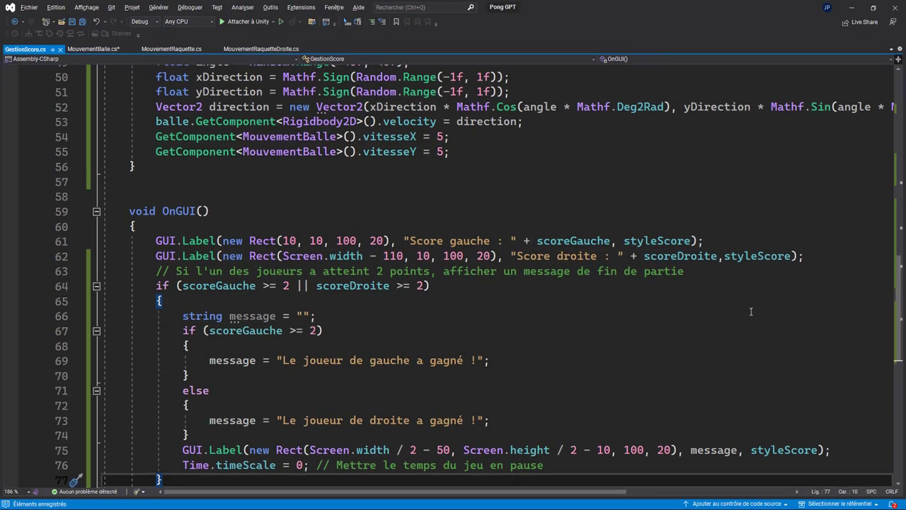
{"action": "scroll", "coordinate": [750, 312], "scroll_direction": "down", "scroll_amount": 1}
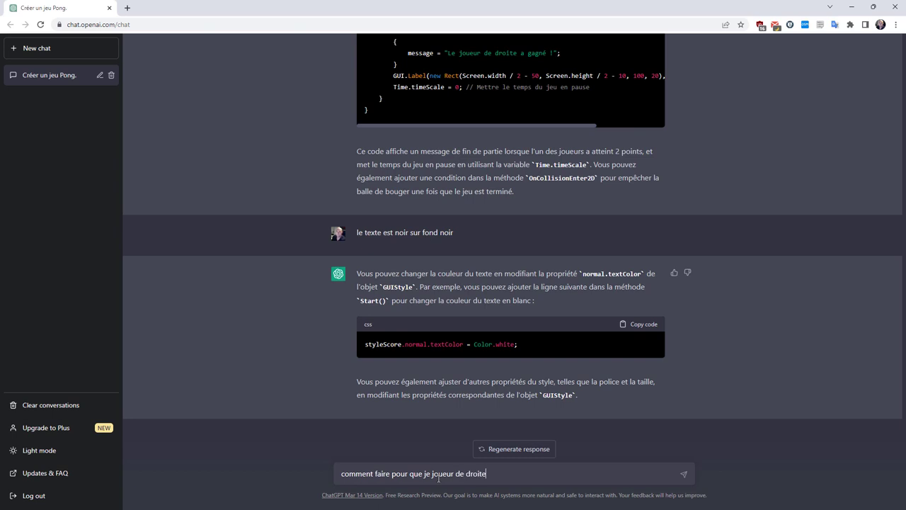
Step: Ask ChatGPT about the right-hand player, then play-test against the automatic right paddle
{"action": "type", "text": "eur"}
{"action": "key", "text": "Return"}
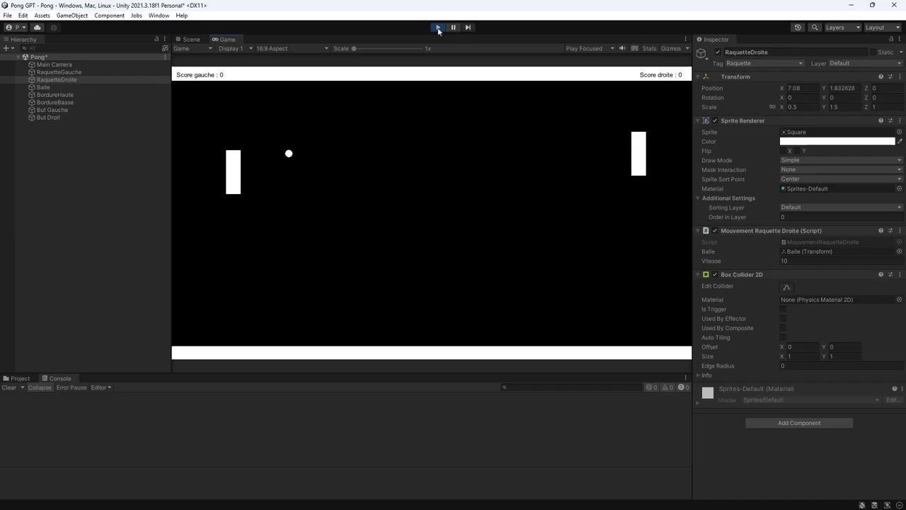
{"action": "key", "text": "Up"}
{"action": "key", "text": "Down"}
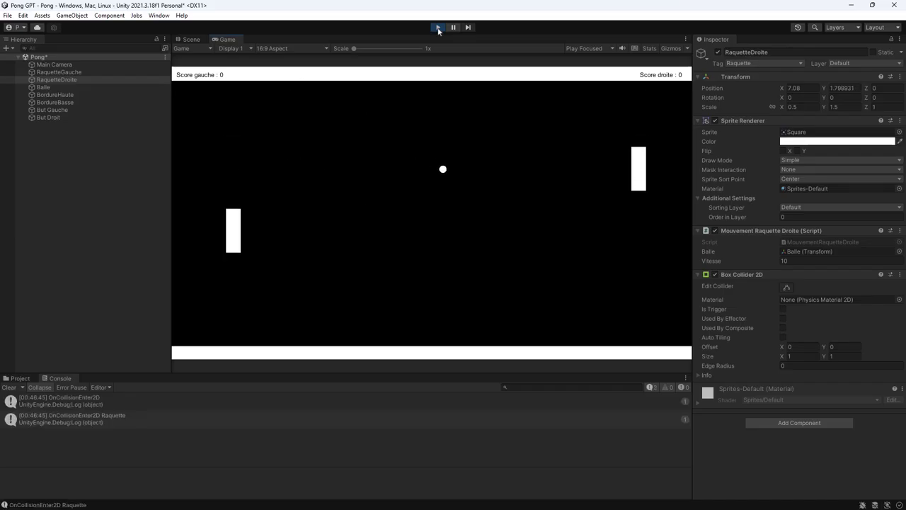
{"action": "key", "text": "Up"}
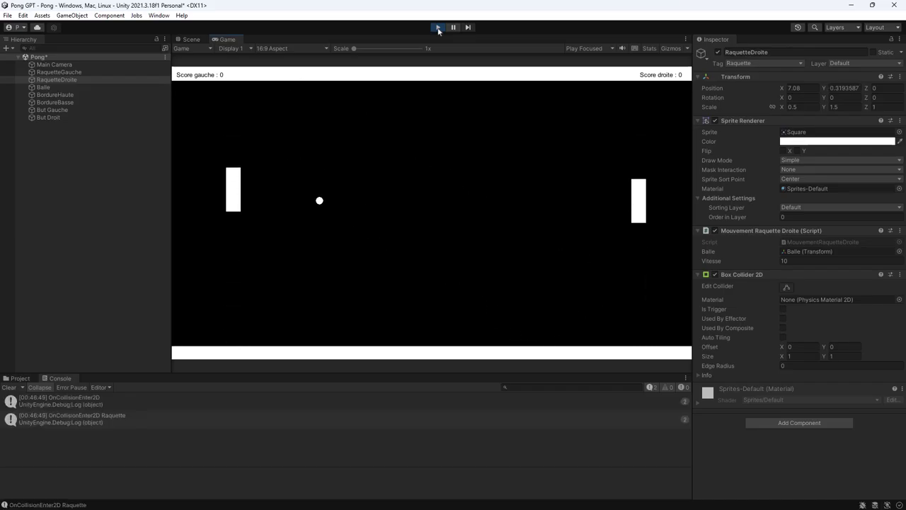
{"action": "key", "text": "Up"}
{"action": "key", "text": "Down"}
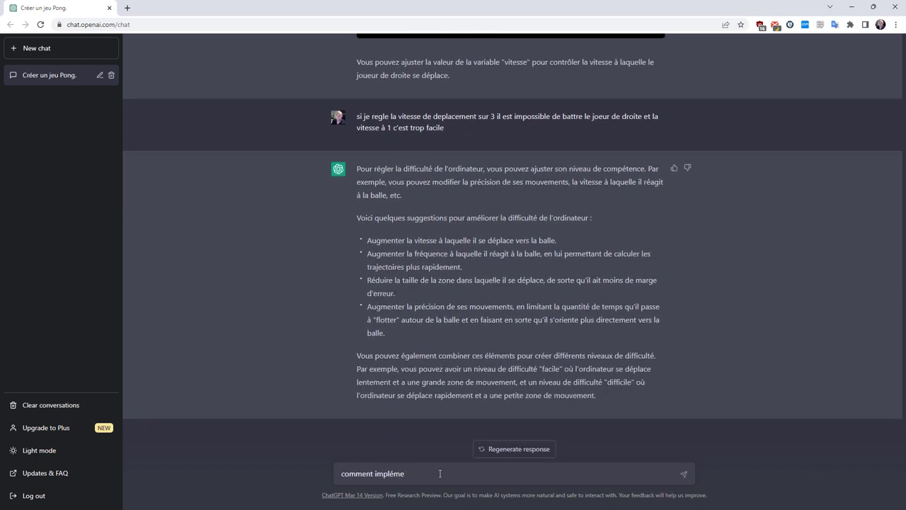
Step: Ask ChatGPT how to implement the difficulty, then play-test with the left paddle
{"action": "type", "text": "ipt"}
{"action": "key", "text": "Return"}
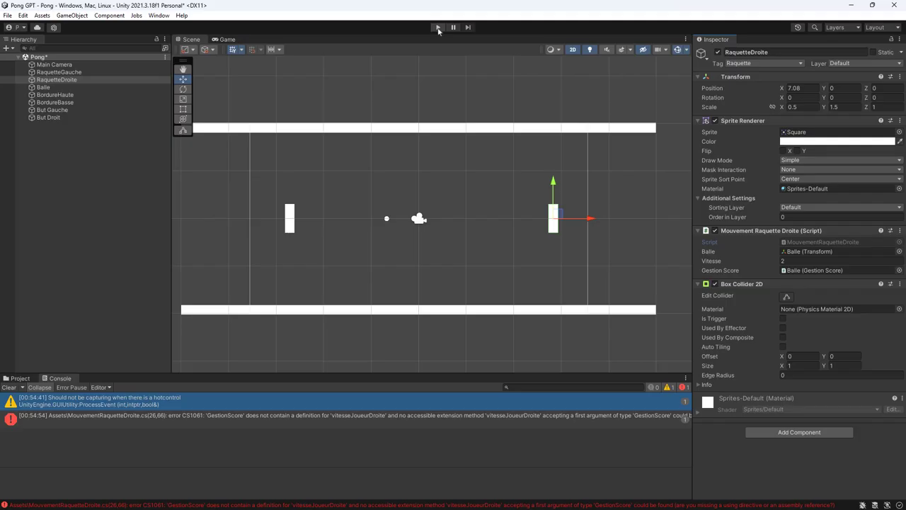
{"action": "left_click", "coordinate": [437, 28]}
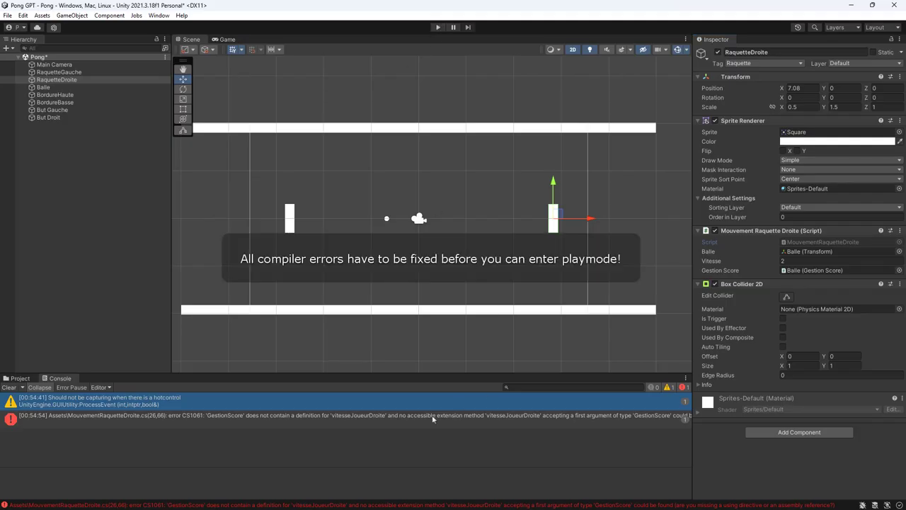
{"action": "left_click", "coordinate": [439, 27]}
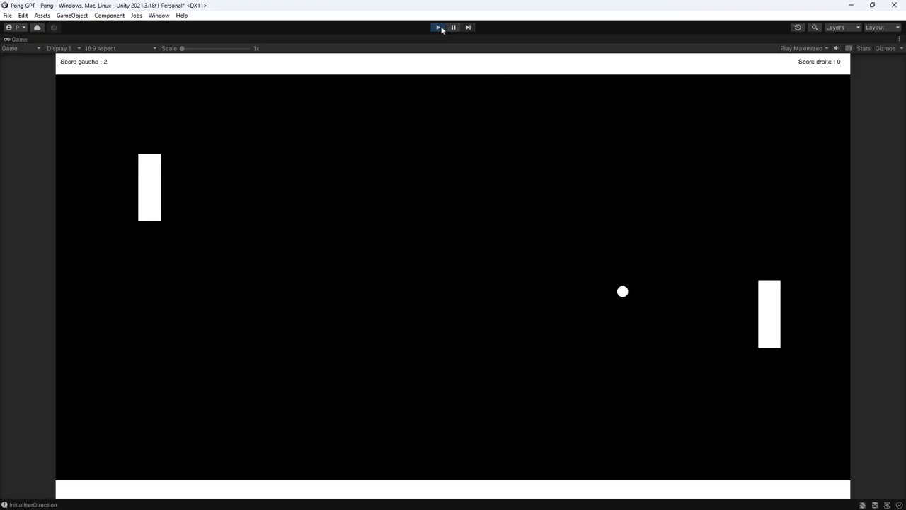
{"action": "key", "text": "s"}
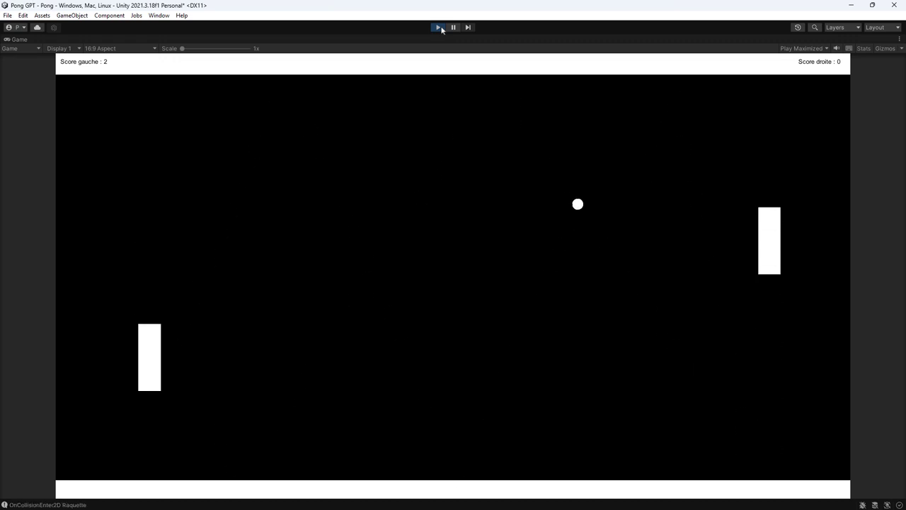
{"action": "key", "text": "w"}
{"action": "key", "text": "w"}
{"action": "key", "text": "s"}
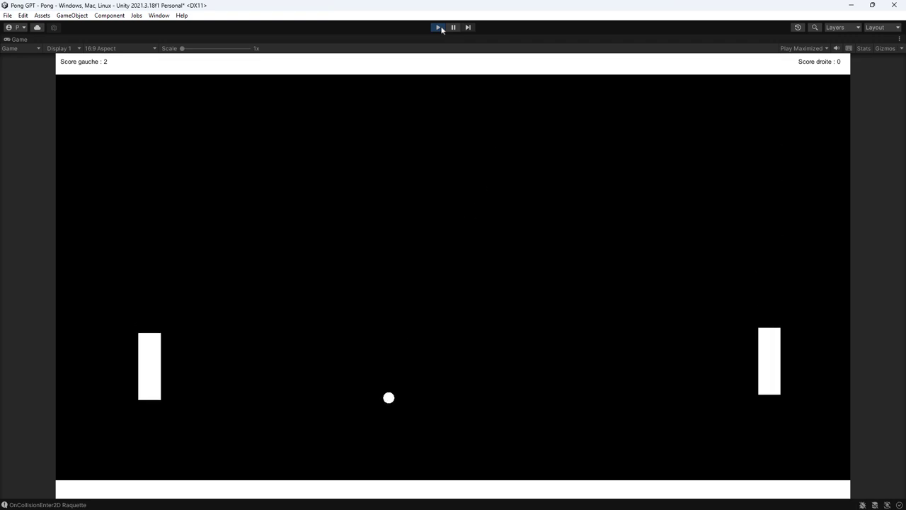
Step: Stop the playtest and start asking ChatGPT to make the ball speed up
{"action": "key", "text": "alt+Tab"}
{"action": "left_click", "coordinate": [442, 478]}
{"action": "type", "text": "je voudrais que la balle accélère"}
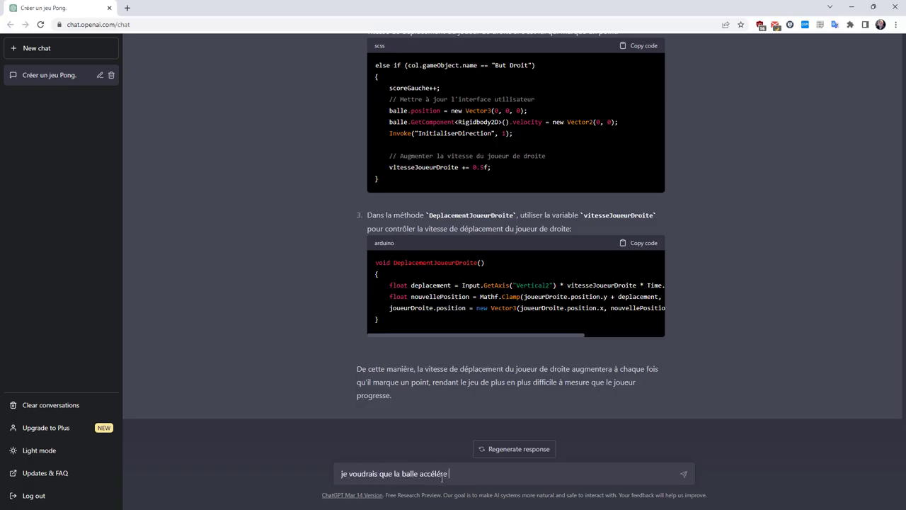
Step: Add ChatGPT's 1.2× velocity line to OnCollisionEnter2D in MouvementBalle.cs and save
{"action": "key", "text": "Return"}
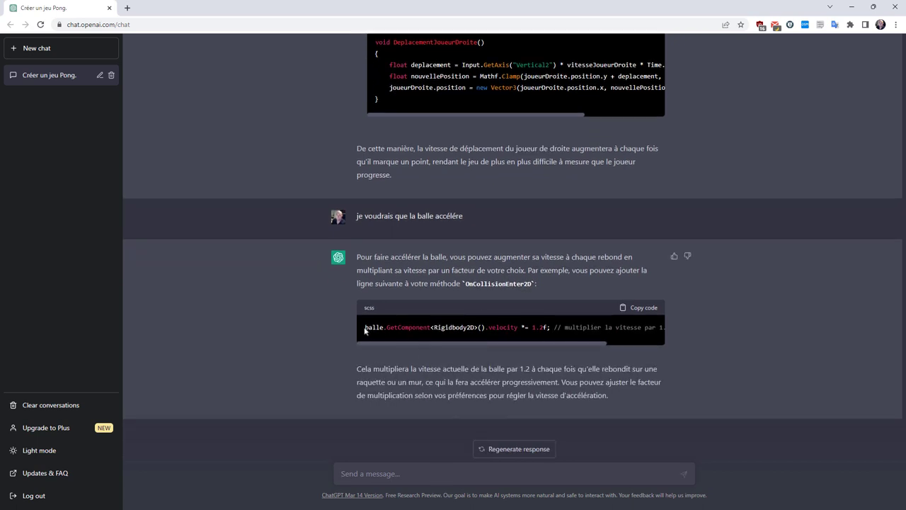
{"action": "left_click_drag", "start_coordinate": [454, 327], "coordinate": [659, 328]}
{"action": "key", "text": "ctrl+c"}
{"action": "key", "text": "alt+Tab"}
{"action": "key", "text": "ctrl+v"}
{"action": "key", "text": "ctrl+s"}
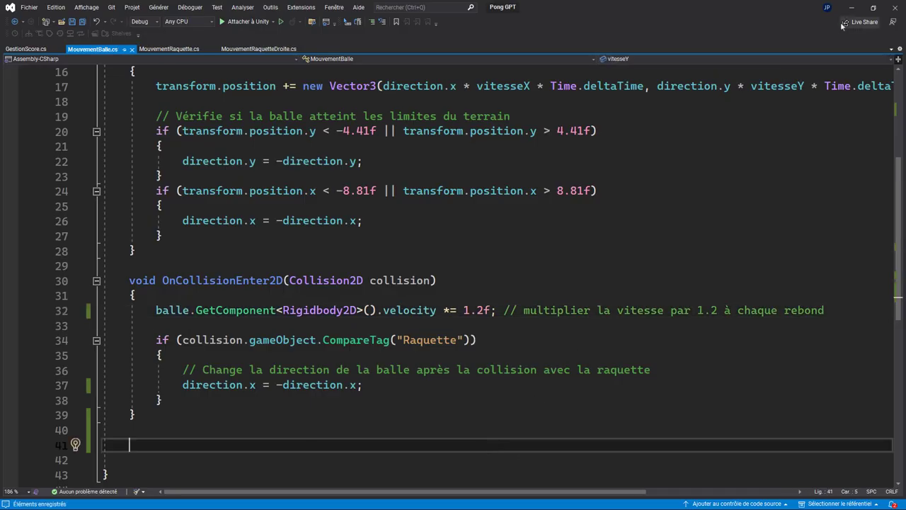
{"action": "key", "text": "alt+Tab"}
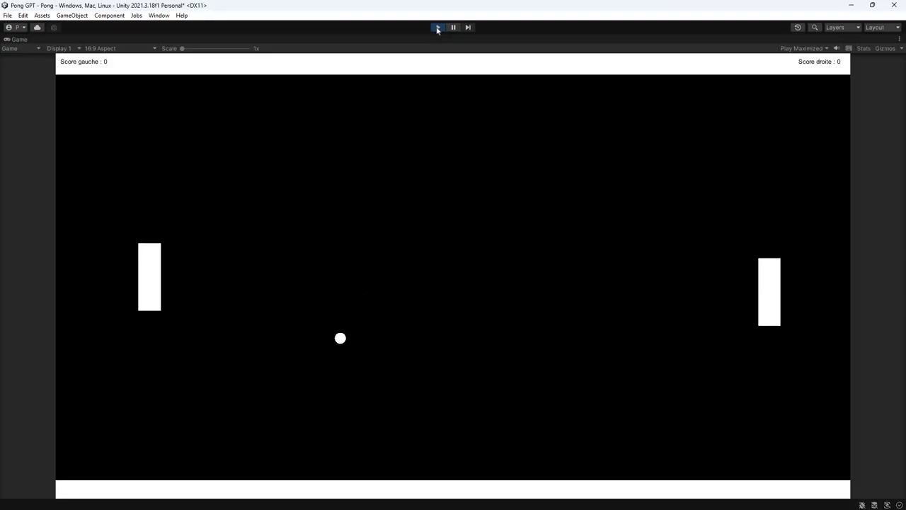
Step: Play-test the game to check whether the ball accelerates after hits
{"action": "key", "text": "s"}
{"action": "key", "text": "w"}
{"action": "key", "text": "Down"}
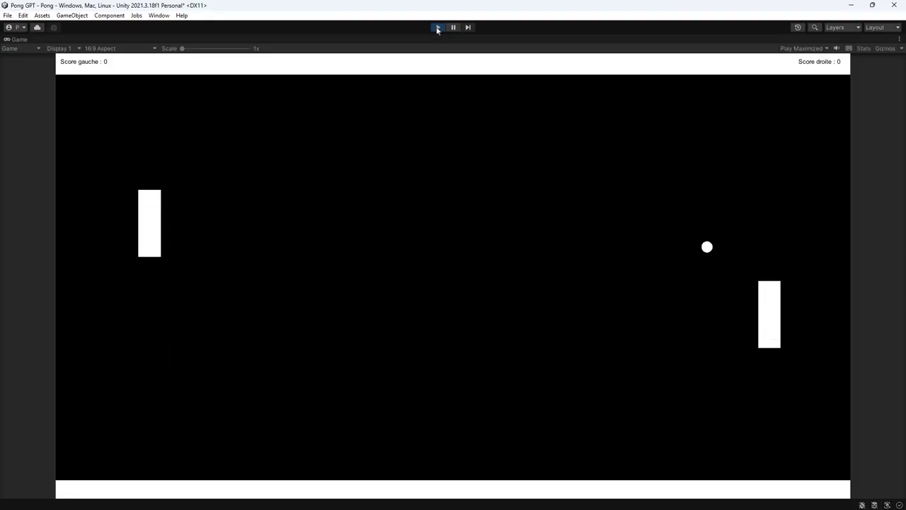
{"action": "key", "text": "s"}
{"action": "key", "text": "Down"}
{"action": "key", "text": "w"}
{"action": "key", "text": "Up"}
{"action": "key", "text": "s"}
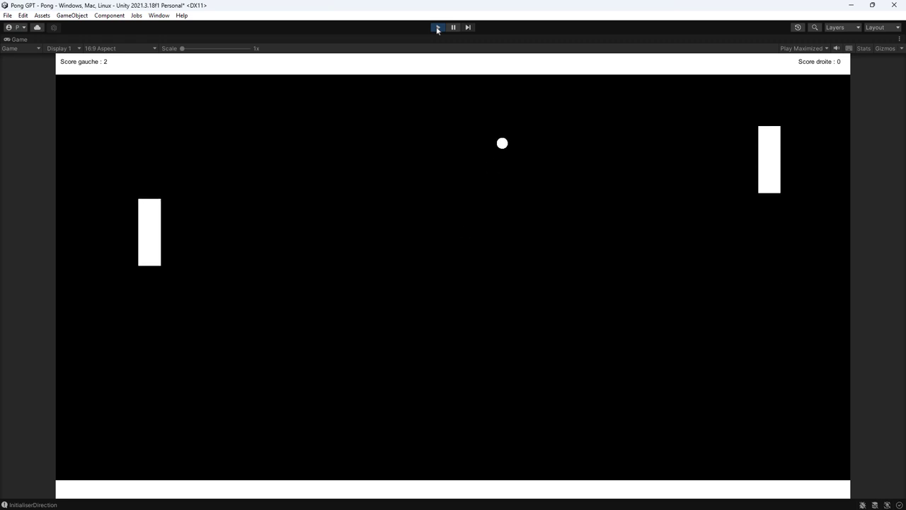
{"action": "key", "text": "Down"}
{"action": "key", "text": "w"}
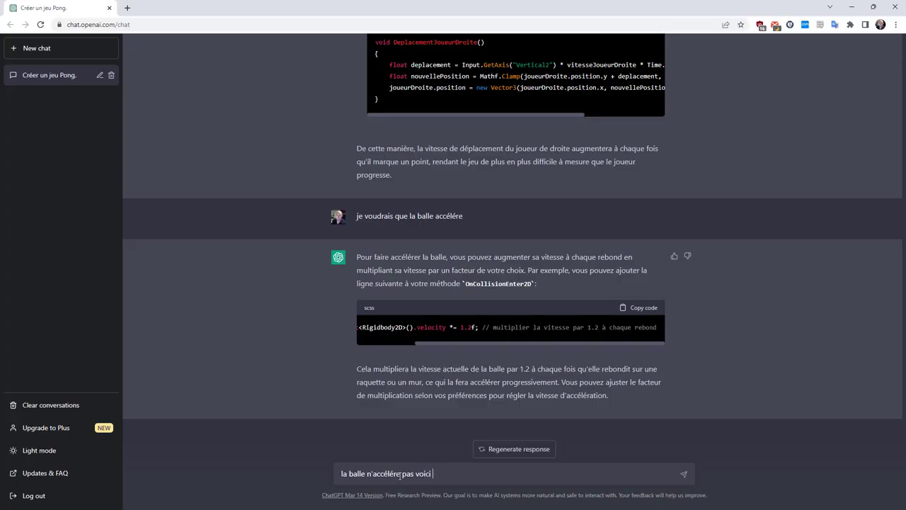
Step: Send ChatGPT the ball script, reporting it still doesn't accelerate, and keep testing
{"action": "key", "text": "ctrl+v"}
{"action": "key", "text": "Return"}
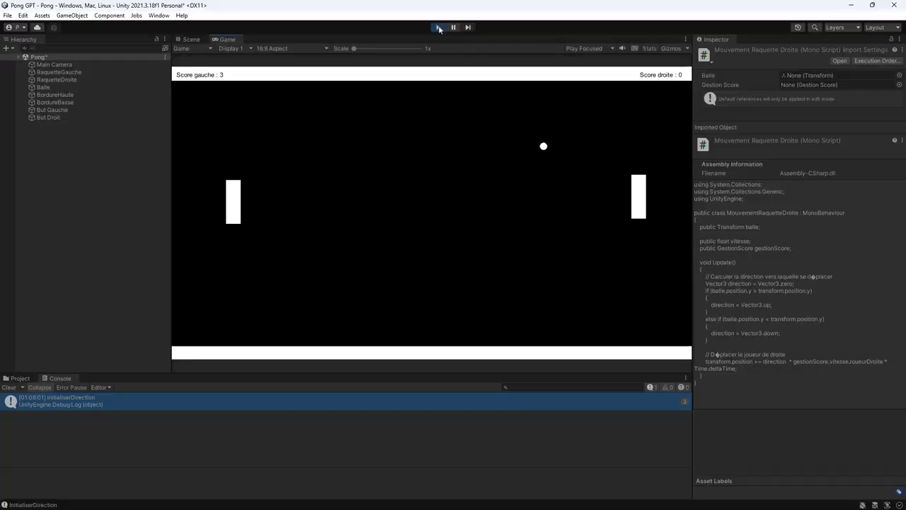
{"action": "key", "text": "Up"}
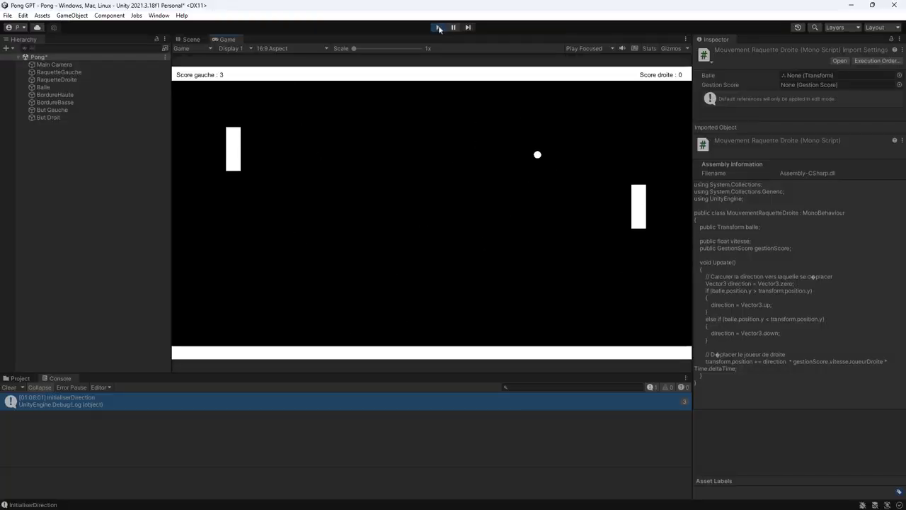
{"action": "key", "text": "Down"}
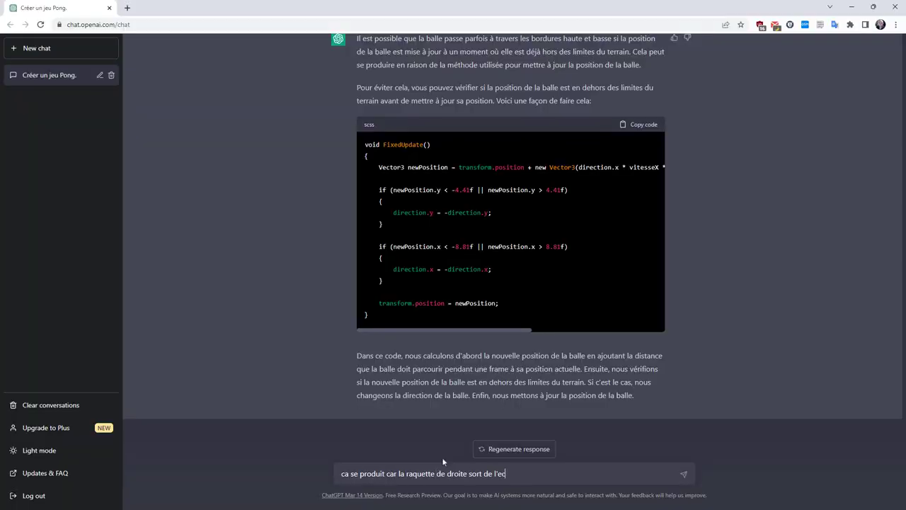
Step: Tell ChatGPT the right paddle leaves the screen and select its suggested clamping code
{"action": "type", "text": "ran"}
{"action": "key", "text": "Return"}
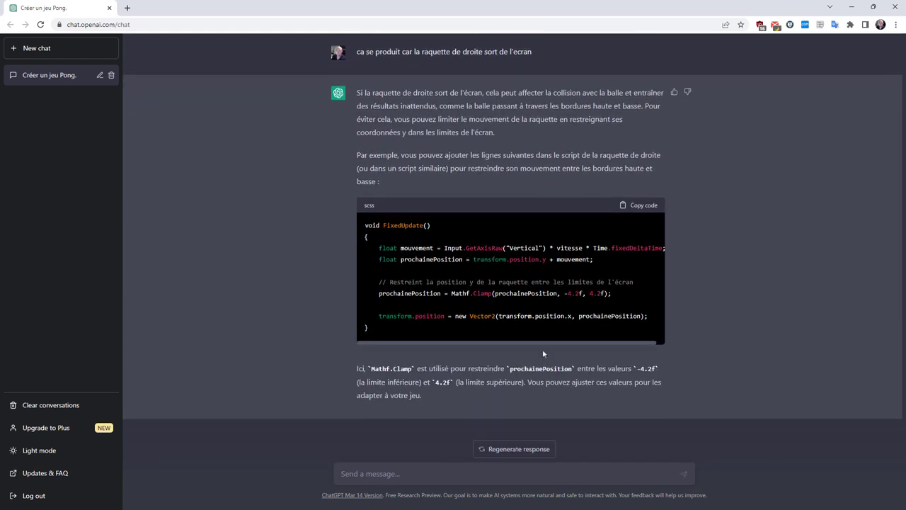
{"action": "left_click_drag", "start_coordinate": [375, 260], "coordinate": [648, 319]}
Step: Paste the clamping code after line 25 in MouvementRaquetteDroite.cs
{"action": "key", "text": "alt+Tab"}
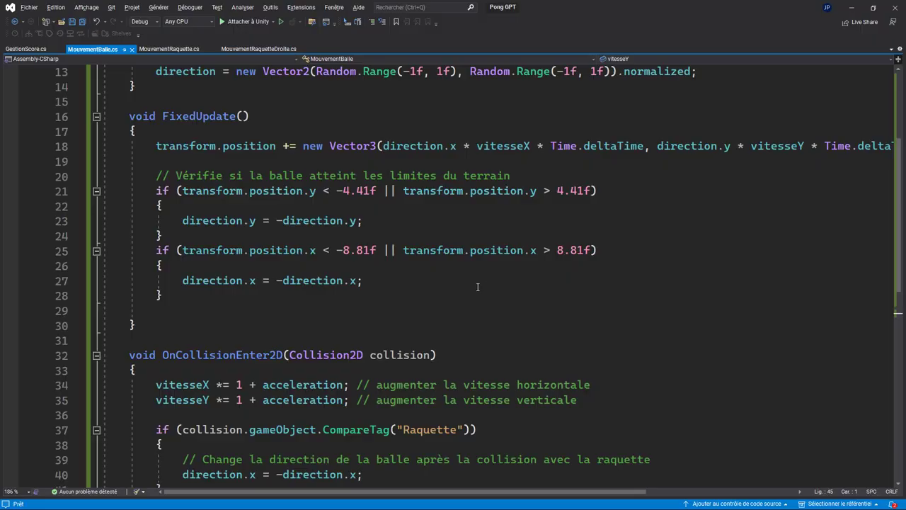
{"action": "left_click", "coordinate": [256, 49]}
{"action": "left_click", "coordinate": [370, 382]}
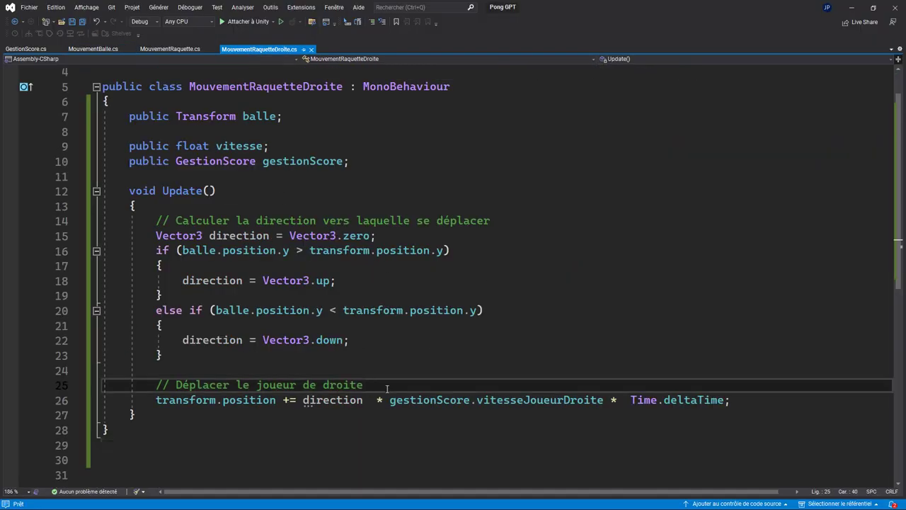
{"action": "key", "text": "Return"}
{"action": "key", "text": "ctrl+v"}
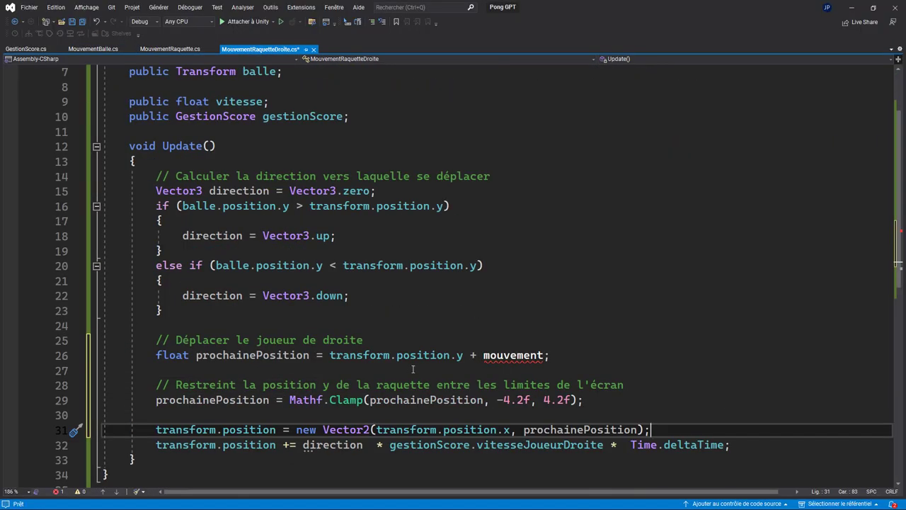
Step: Revert the pasted clamp lines and select the paddle's Update code to share with ChatGPT
{"action": "left_click_drag", "start_coordinate": [151, 339], "coordinate": [551, 355]}
{"action": "key", "text": "Delete"}
{"action": "left_click_drag", "start_coordinate": [155, 355], "coordinate": [584, 384]}
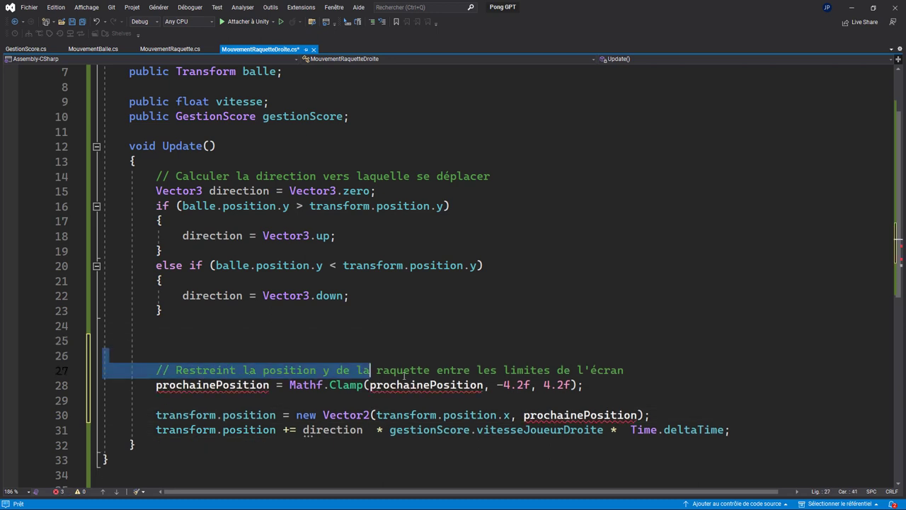
{"action": "key", "text": "Delete"}
{"action": "key", "text": "ctrl+z"}
{"action": "key", "text": "ctrl+z"}
{"action": "key", "text": "ctrl+z"}
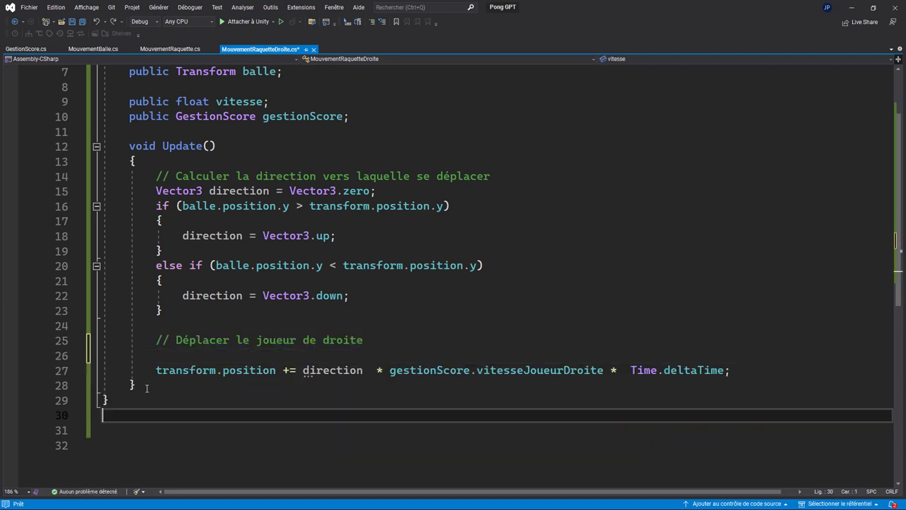
{"action": "left_click_drag", "start_coordinate": [136, 385], "coordinate": [121, 161]}
{"action": "key", "text": "alt+Tab"}
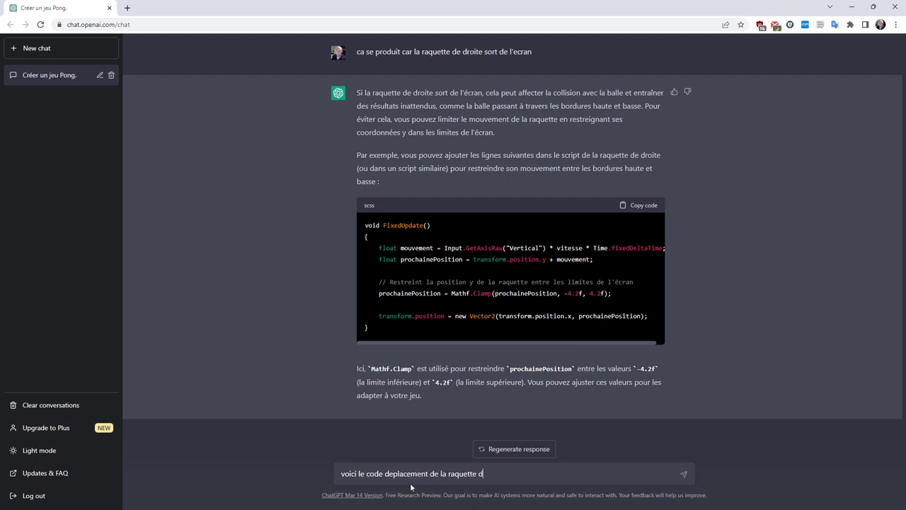
Step: Send the right paddle's movement code to ChatGPT, then ask it to optimise the script
{"action": "key", "text": "ctrl+v"}
{"action": "key", "text": "Return"}
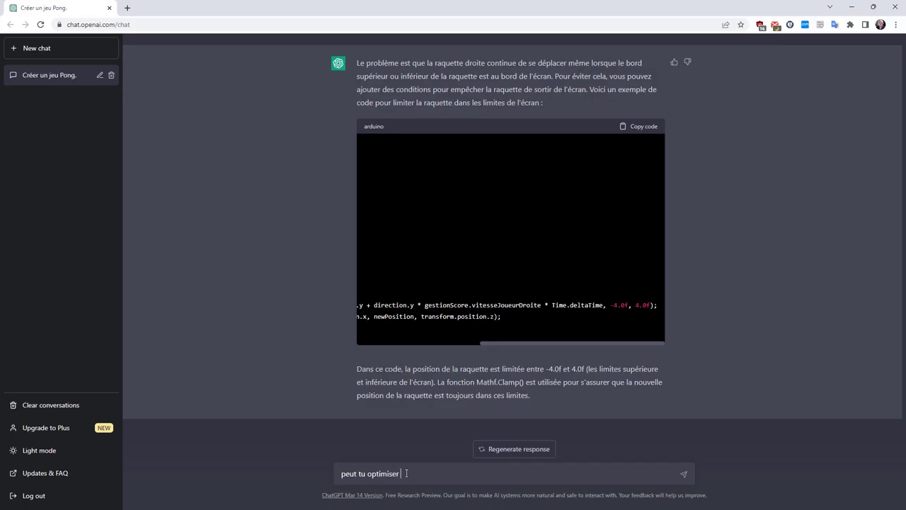
{"action": "type", "text": ":"}
{"action": "key", "text": "ctrl+v"}
{"action": "key", "text": "Return"}
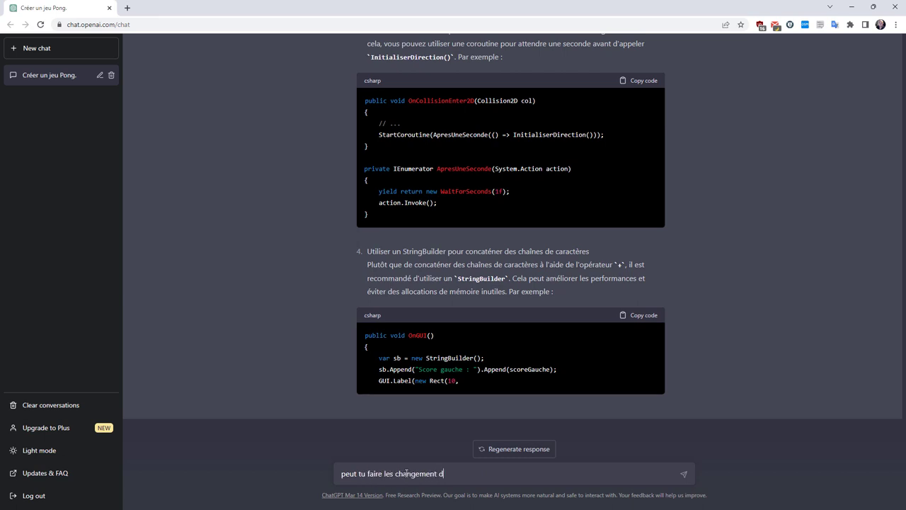
Step: Ask ChatGPT to apply the changes to the script, then select the GestionScore compile error text
{"action": "type", "text": "ript"}
{"action": "key", "text": "Return"}
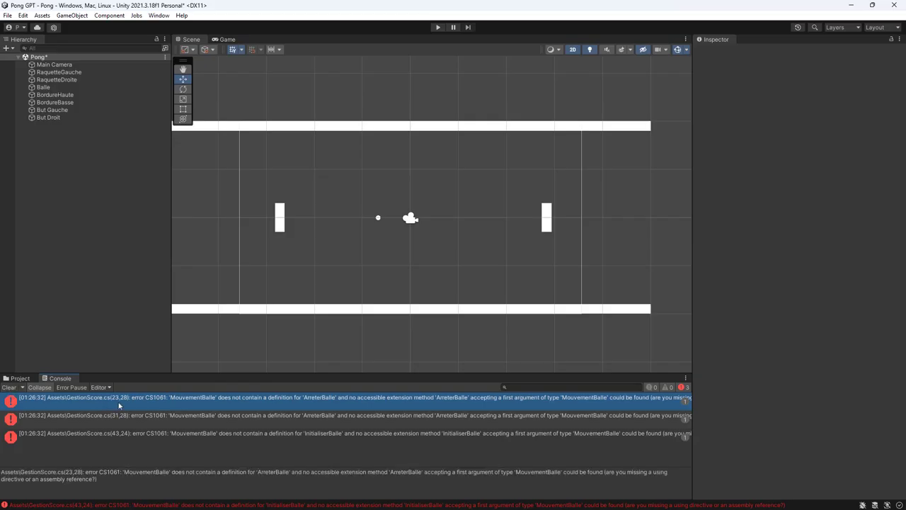
{"action": "left_click_drag", "start_coordinate": [44, 476], "coordinate": [113, 482]}
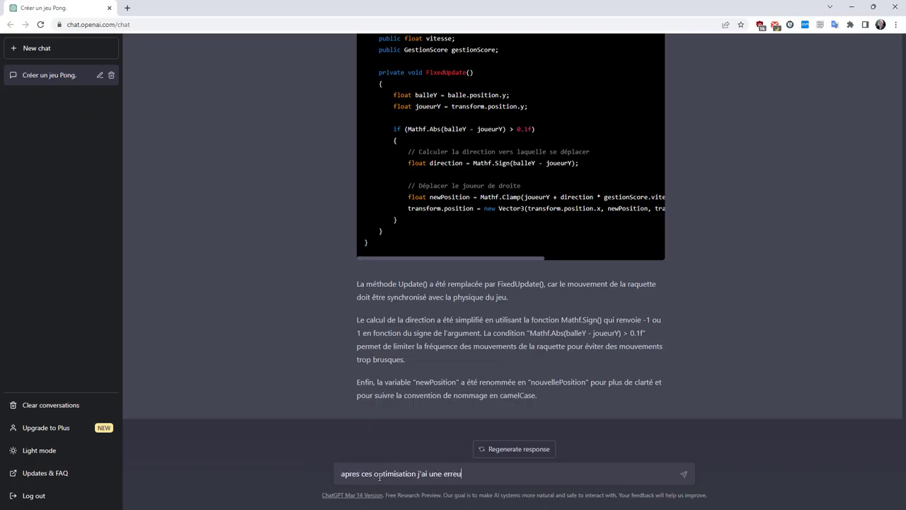
Step: Report the missing ArreterBalle/InitialiserBalle compile error and ask ChatGPT to write the InitialiserBalle method
{"action": "type", "text": "r :"}
{"action": "key", "text": "ctrl+v"}
{"action": "key", "text": "Return"}
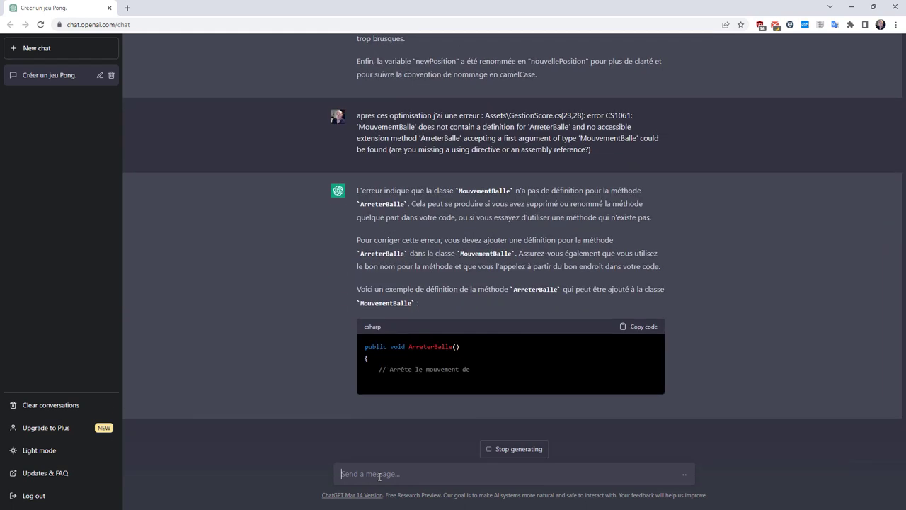
{"action": "type", "text": "est "}
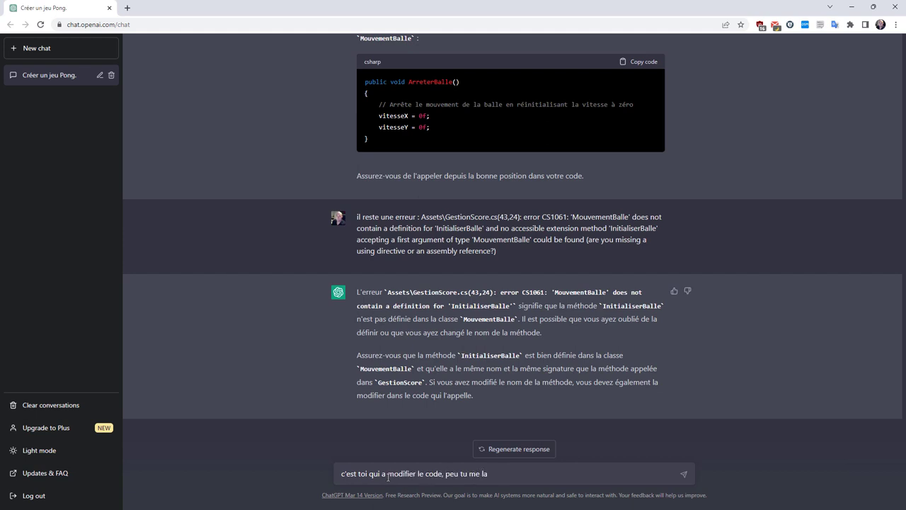
{"action": "type", "text": "ethode"}
{"action": "key", "text": "Return"}
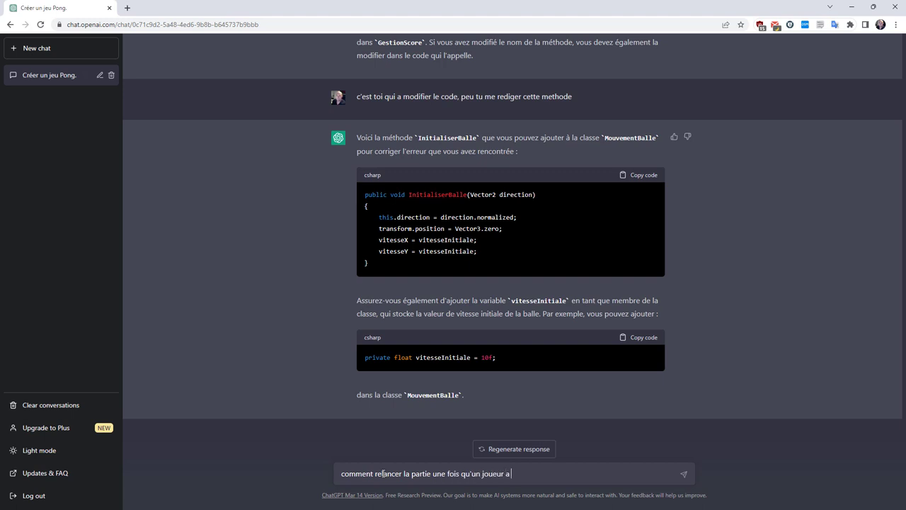
Step: Ask ChatGPT how to restart the match after a win and whether reloading the scene is simpler
{"action": "type", "text": "gagné"}
{"action": "key", "text": "Return"}
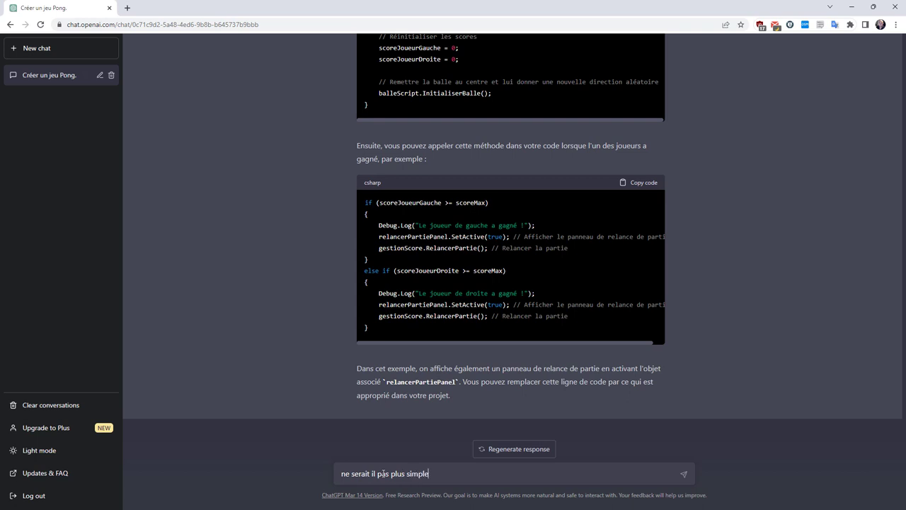
{"action": "key", "text": "Return"}
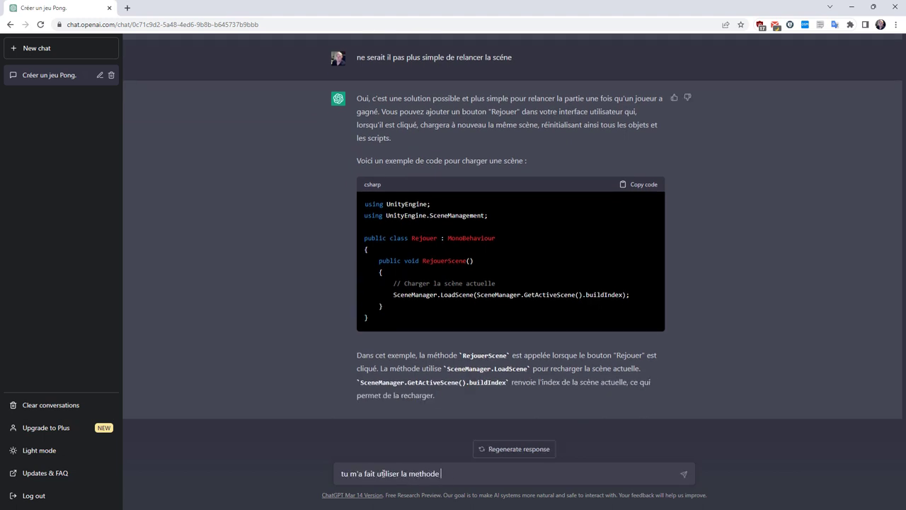
Step: Ask whether OnGUI can still display the text, then request OnGUI code that restarts the scene
{"action": "type", "text": "xte"}
{"action": "key", "text": "Return"}
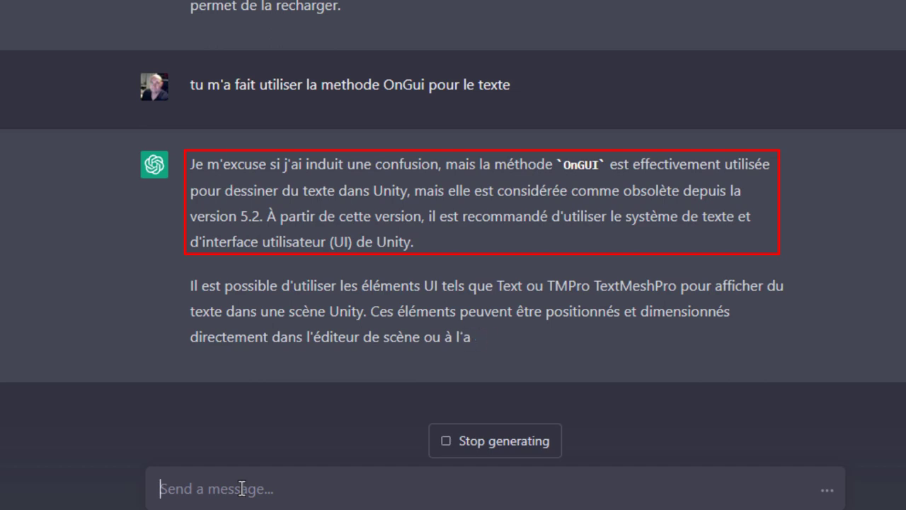
{"action": "type", "text": "est ce possible de"}
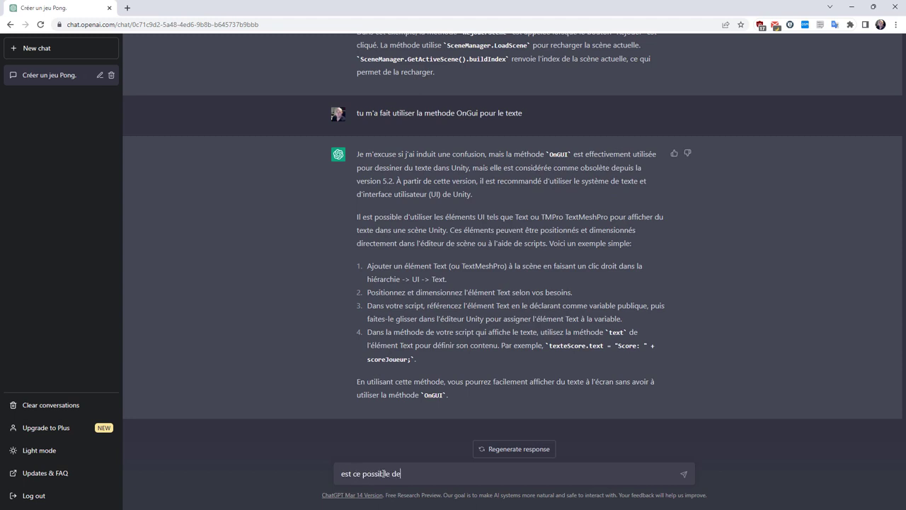
{"action": "type", "text": "i le"}
{"action": "key", "text": "Return"}
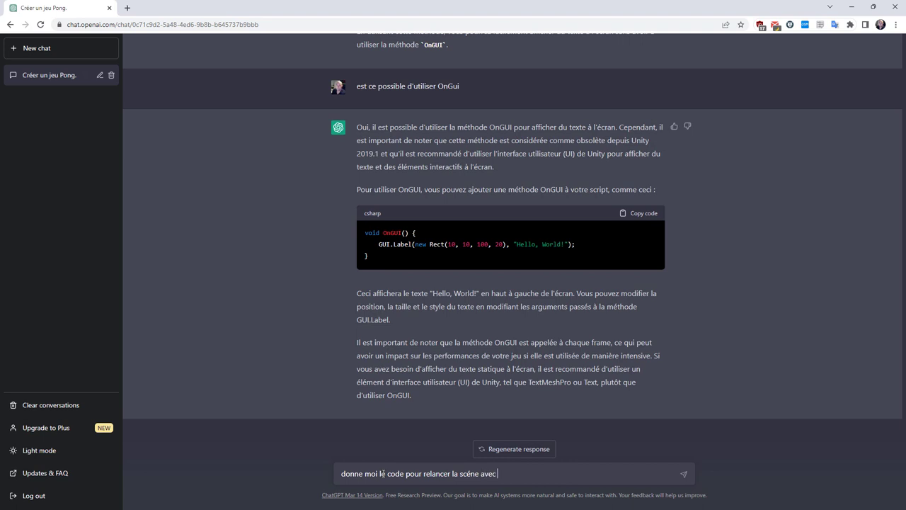
{"action": "key", "text": "Return"}
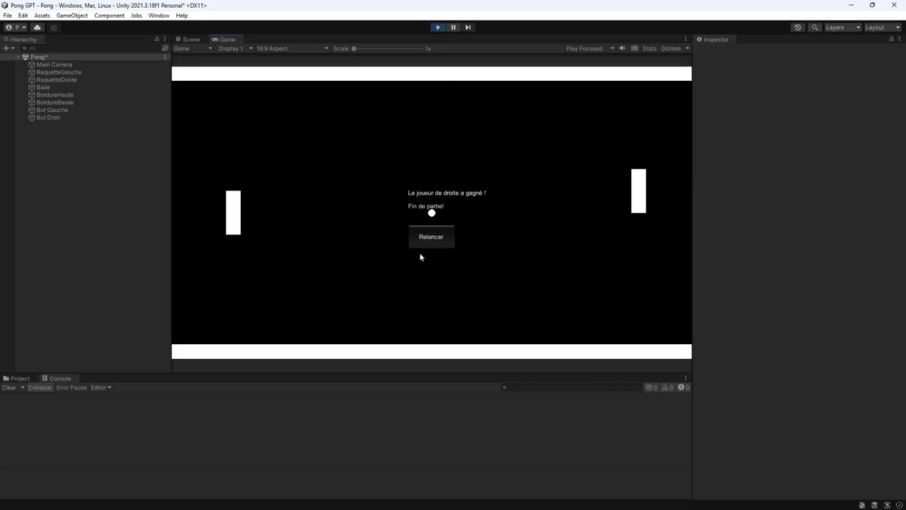
Step: Restart the finished match and report to ChatGPT, with the restart code, that the ball won't move
{"action": "left_click", "coordinate": [429, 244]}
{"action": "type", "text": "ne bouge plus !"}
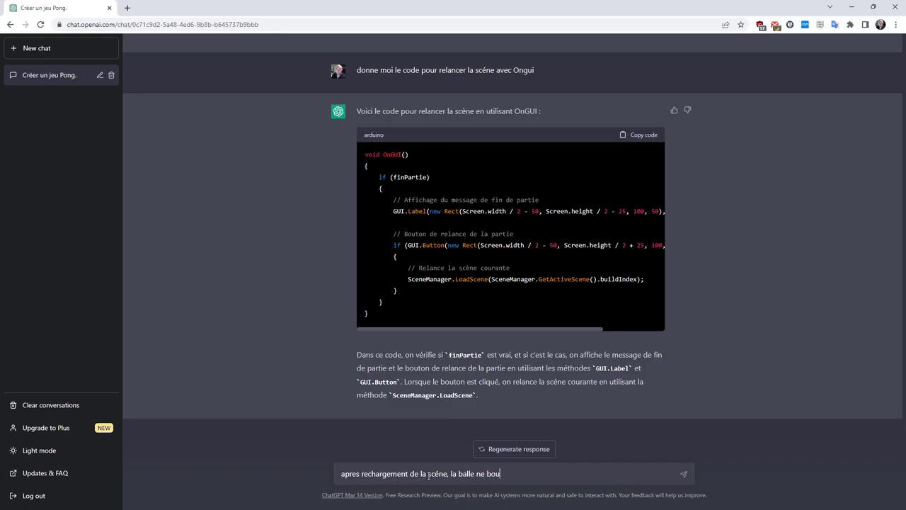
{"action": "key", "text": "ctrl+v"}
{"action": "key", "text": "Return"}
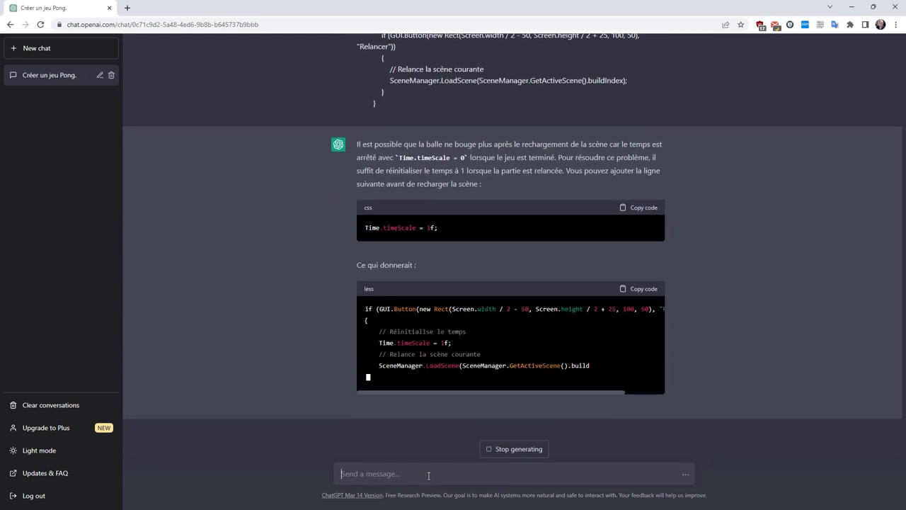
Step: Copy the suggested Time.timeScale = 1f lines into GestionScore's Relancer button block and save
{"action": "left_click_drag", "start_coordinate": [426, 332], "coordinate": [467, 346]}
{"action": "key", "text": "ctrl+c"}
{"action": "key", "text": "alt+Tab"}
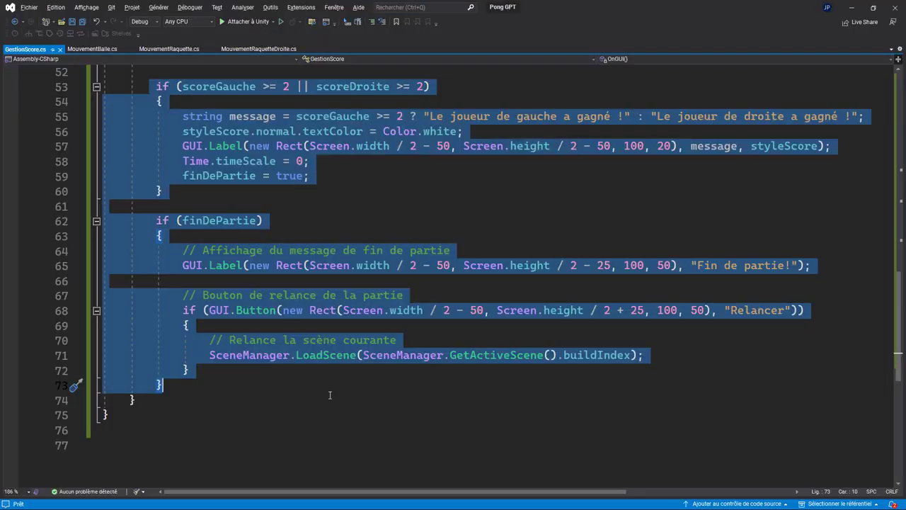
{"action": "left_click", "coordinate": [504, 325]}
{"action": "key", "text": "Return"}
{"action": "key", "text": "ctrl+v"}
{"action": "key", "text": "ctrl+s"}
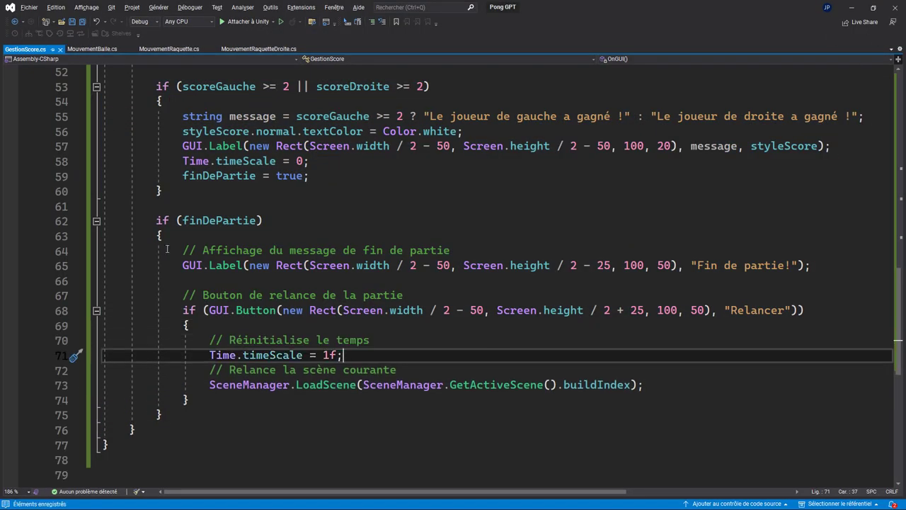
{"action": "key", "text": "ctrl+z"}
{"action": "key", "text": "ctrl+z"}
{"action": "key", "text": "ctrl+z"}
{"action": "key", "text": "ctrl+z"}
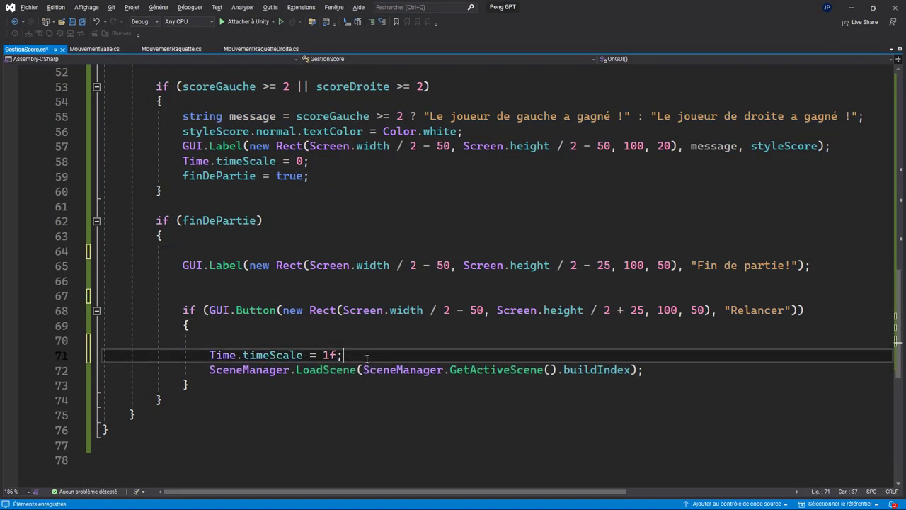
Step: Test the restart in Unity and report to ChatGPT that the ball still doesn't move
{"action": "key", "text": "alt+Tab"}
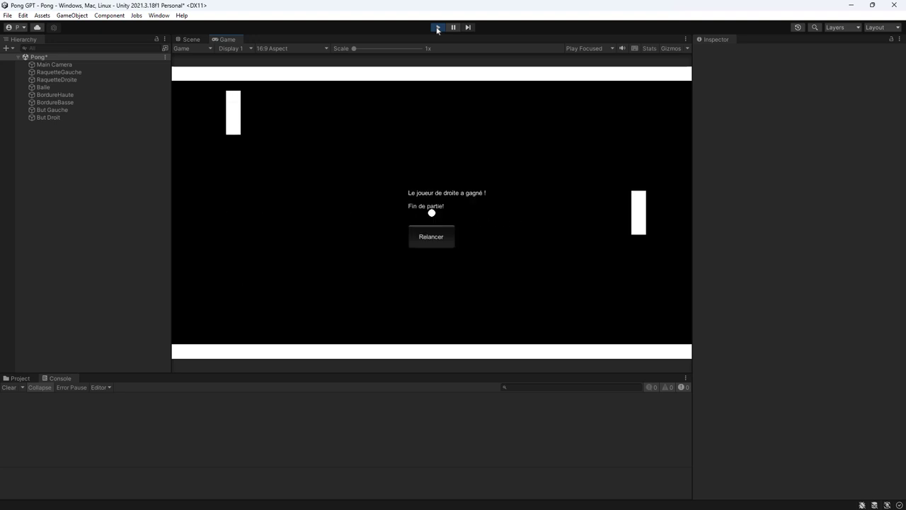
{"action": "left_click", "coordinate": [432, 246]}
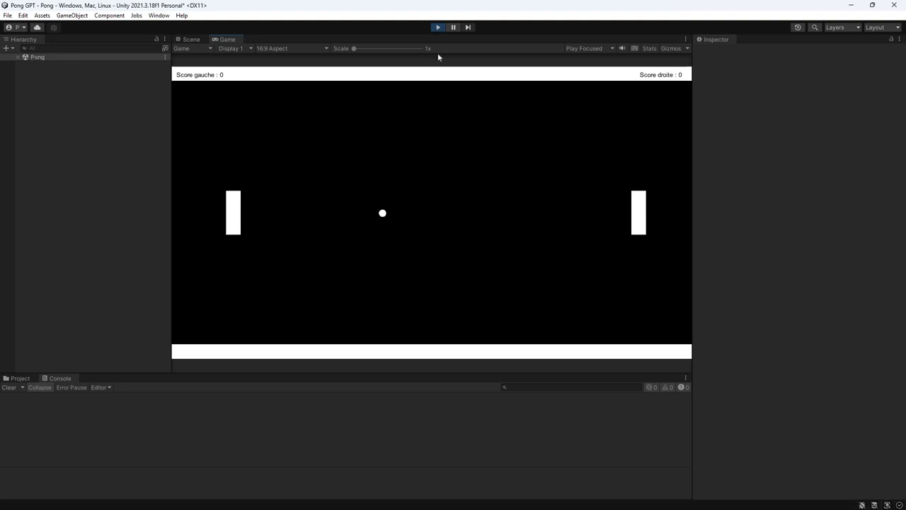
{"action": "key", "text": "alt+Tab"}
{"action": "type", "text": "erreur la balle "}
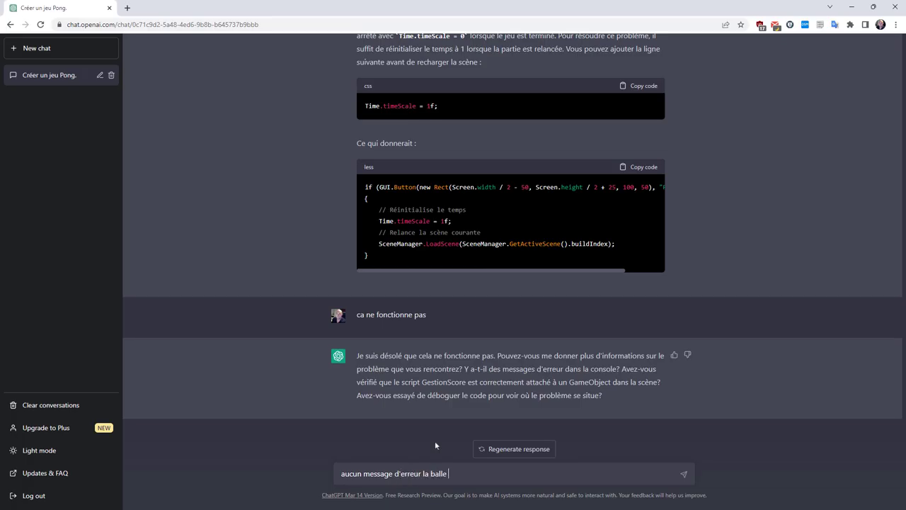
{"action": "type", "text": "ne bouge paz"}
{"action": "key", "text": "Return"}
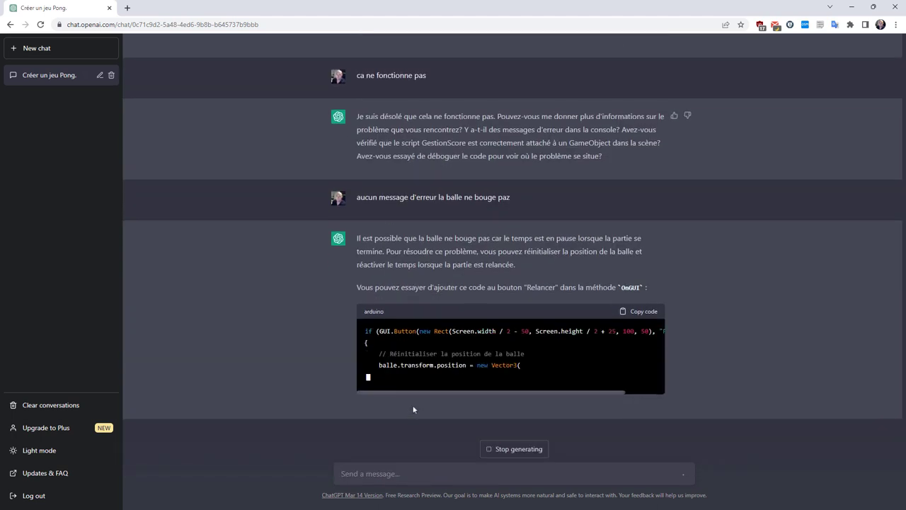
Step: Move the time-scale reset out of the button block into Awake, replacing its Debug.Log line
{"action": "key", "text": "alt+Tab"}
{"action": "key", "text": "BackSpace"}
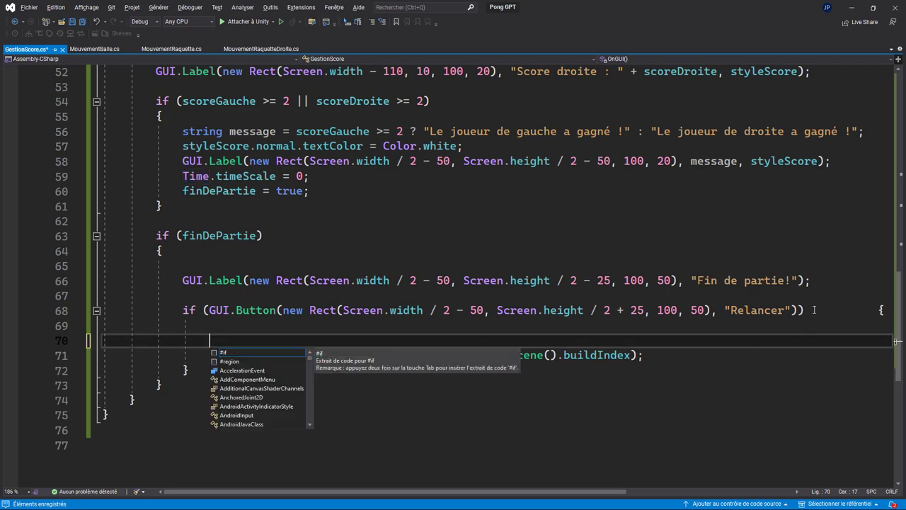
{"action": "key", "text": "Escape"}
{"action": "scroll", "coordinate": [210, 185], "scroll_direction": "up", "scroll_amount": 5}
{"action": "scroll", "coordinate": [210, 186], "scroll_direction": "up", "scroll_amount": 10}
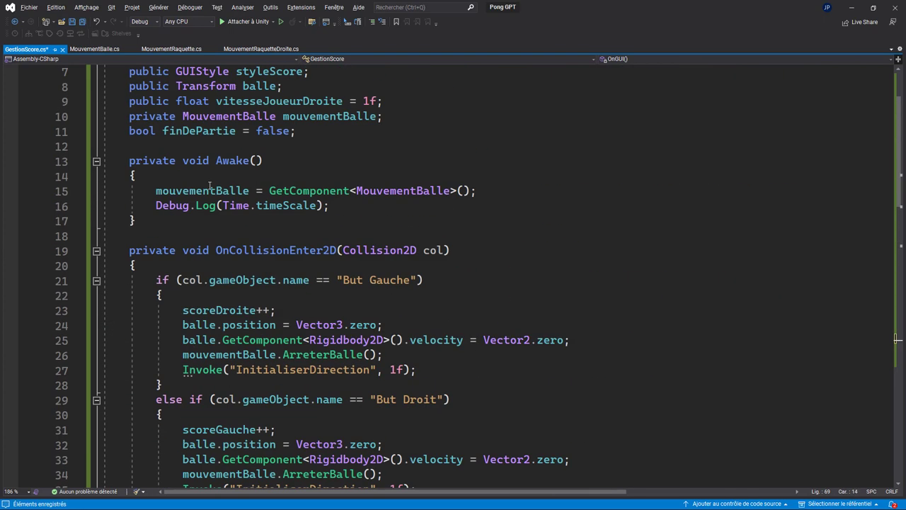
{"action": "left_click_drag", "start_coordinate": [156, 205], "coordinate": [329, 205]}
{"action": "key", "text": "ctrl+v"}
{"action": "key", "text": "alt+Tab"}
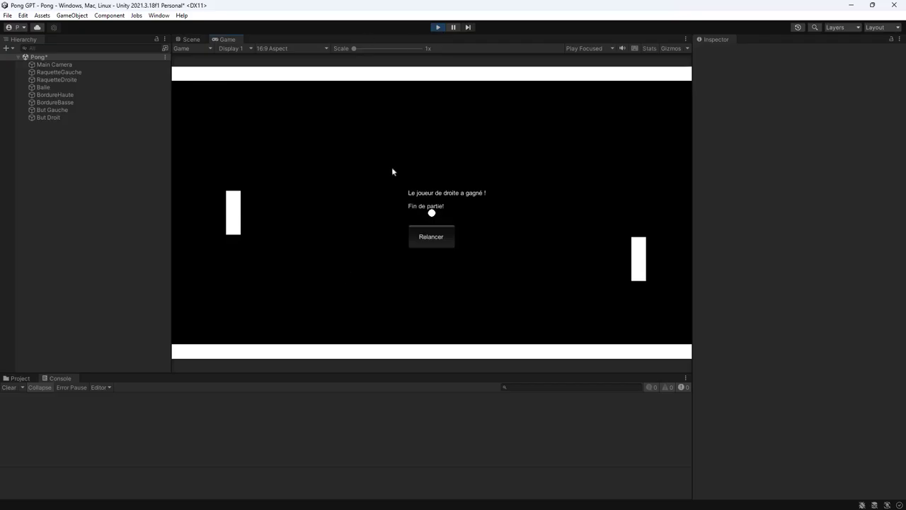
Step: Play a round with the arrow and W/S keys until the left player wins, then click Relancer
{"action": "key", "text": "Down"}
{"action": "key", "text": "Up"}
{"action": "key", "text": "w"}
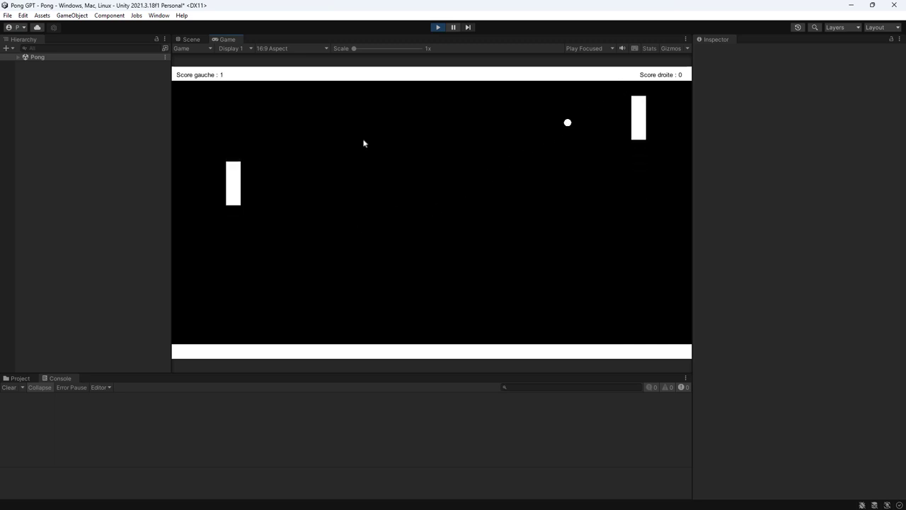
{"action": "key", "text": "s"}
{"action": "key", "text": "w"}
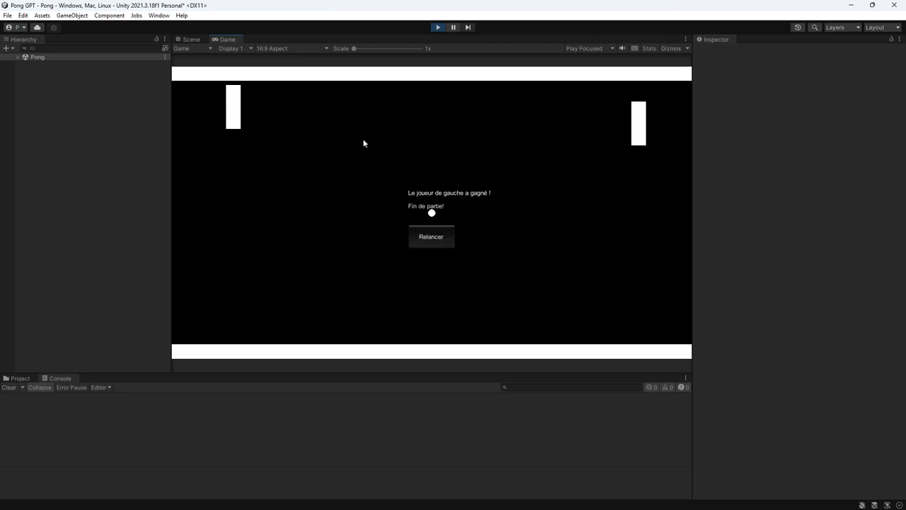
{"action": "left_click", "coordinate": [440, 245]}
{"action": "key", "text": "alt+Tab"}
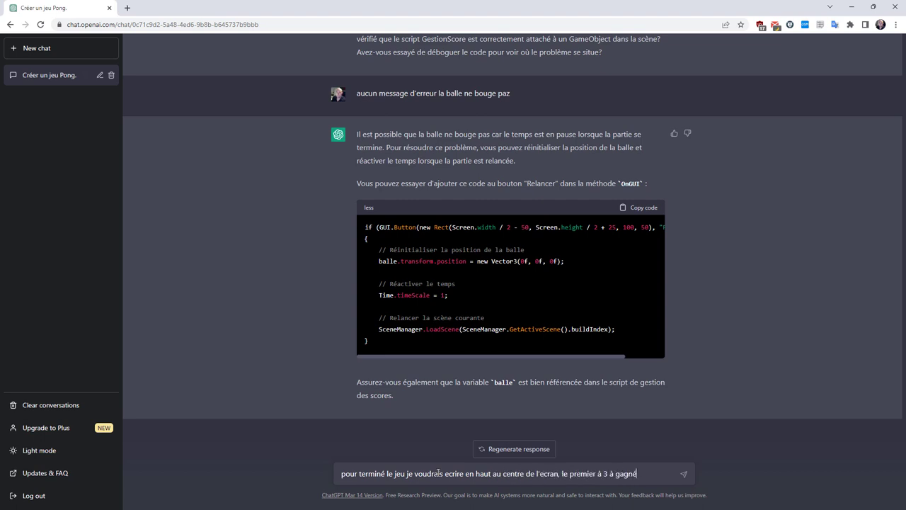
Step: Send ChatGPT the request for a top-centre 'le premier à 3 a gagné' message
{"action": "key", "text": "Return"}
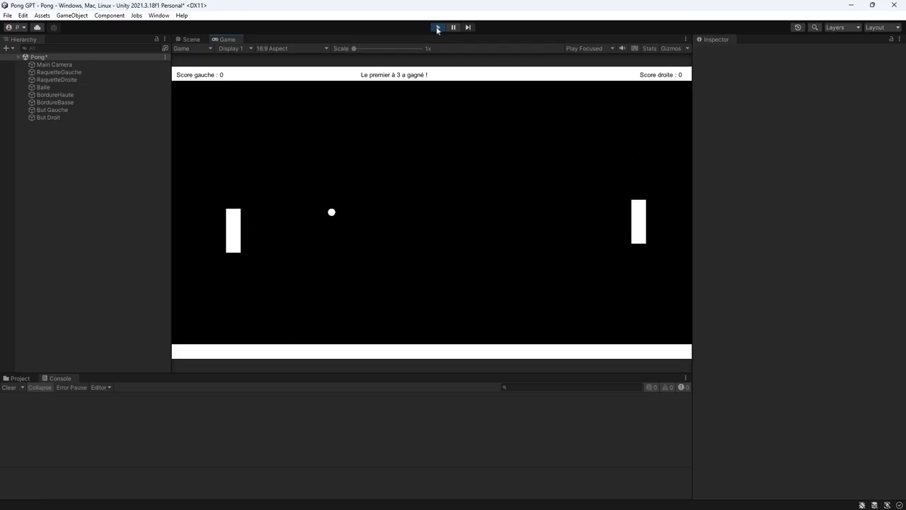
Step: Ask ChatGPT to centre the label and hide the ball and stop paddles at match end, selecting its 'Cacher la balle' code
{"action": "key", "text": "s"}
{"action": "key", "text": "w"}
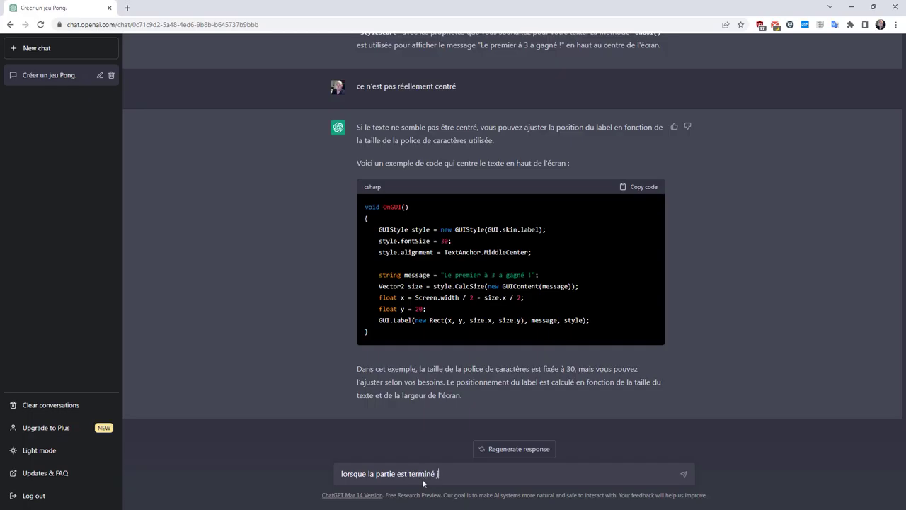
{"action": "type", "text": "le"}
{"action": "key", "text": "Return"}
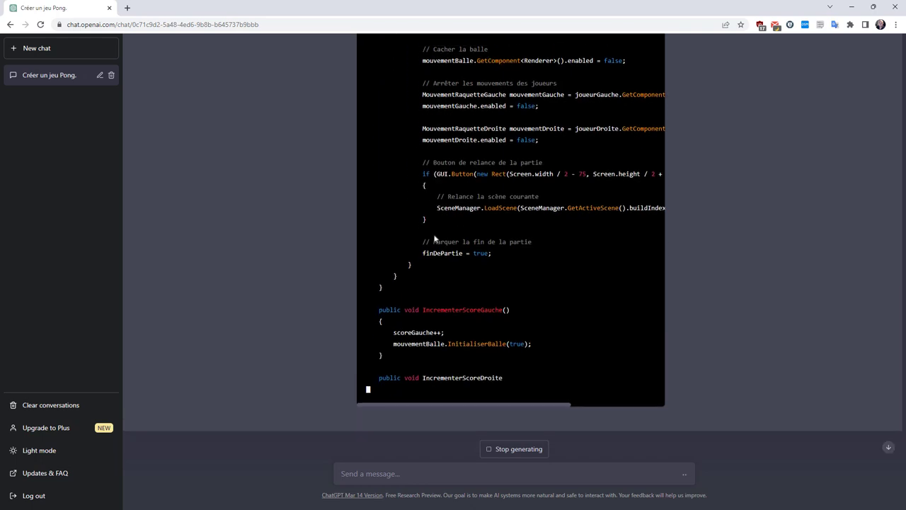
{"action": "scroll", "coordinate": [435, 237], "scroll_direction": "up", "scroll_amount": 3}
{"action": "left_click_drag", "start_coordinate": [419, 226], "coordinate": [637, 237]}
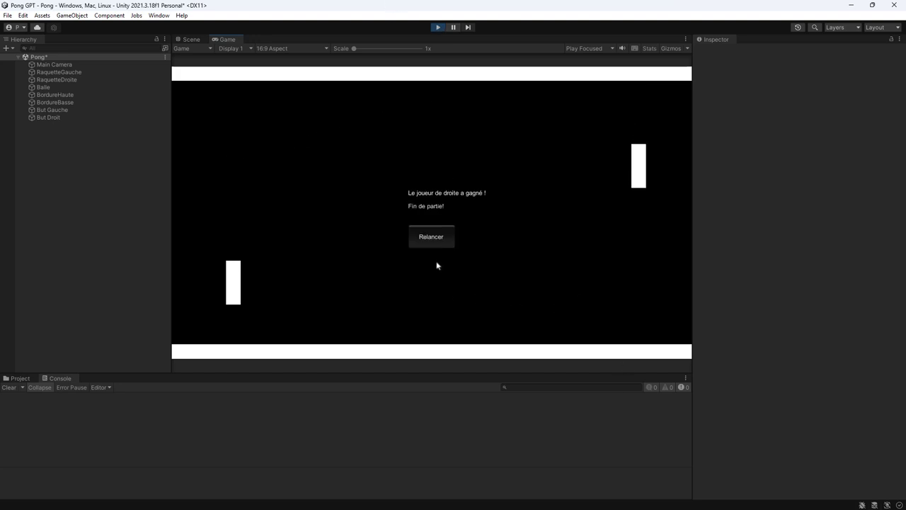
Step: Restart from the win screen with Relancer and play a new round using the W and S keys
{"action": "left_click", "coordinate": [425, 240]}
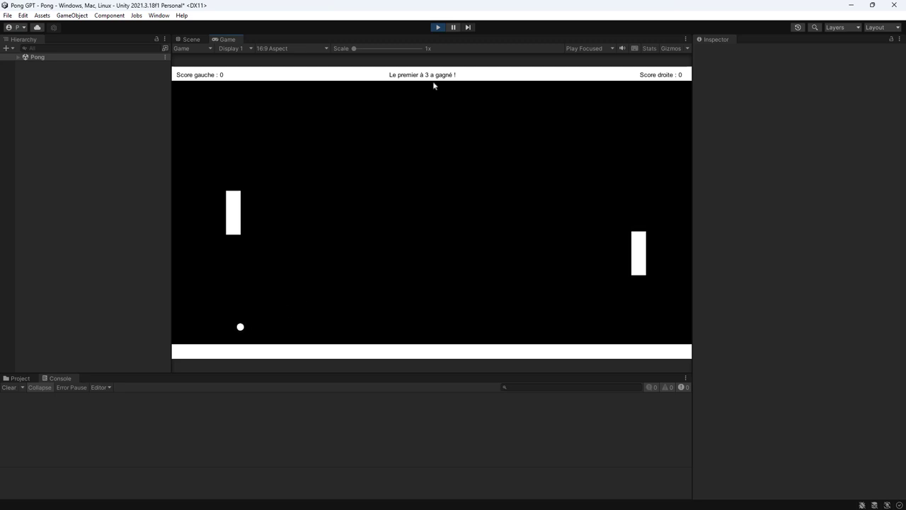
{"action": "key", "text": "w"}
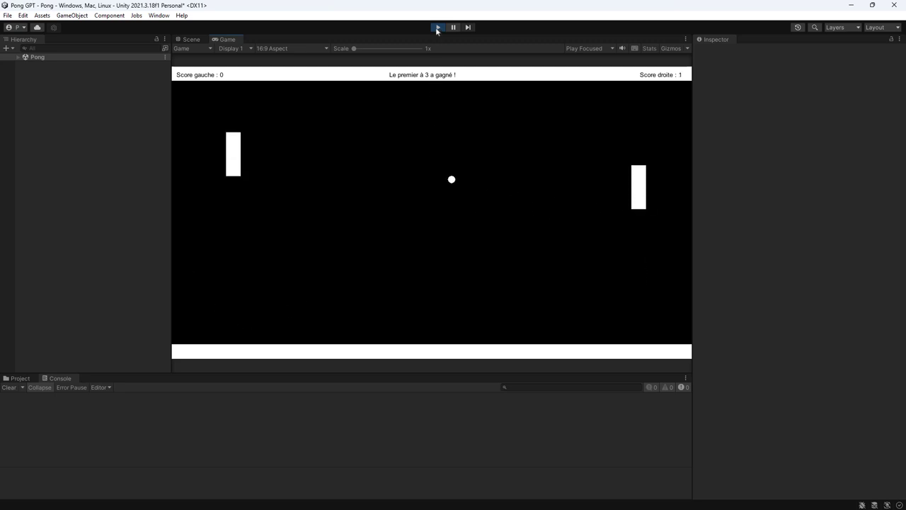
{"action": "key", "text": "w"}
{"action": "key", "text": "s"}
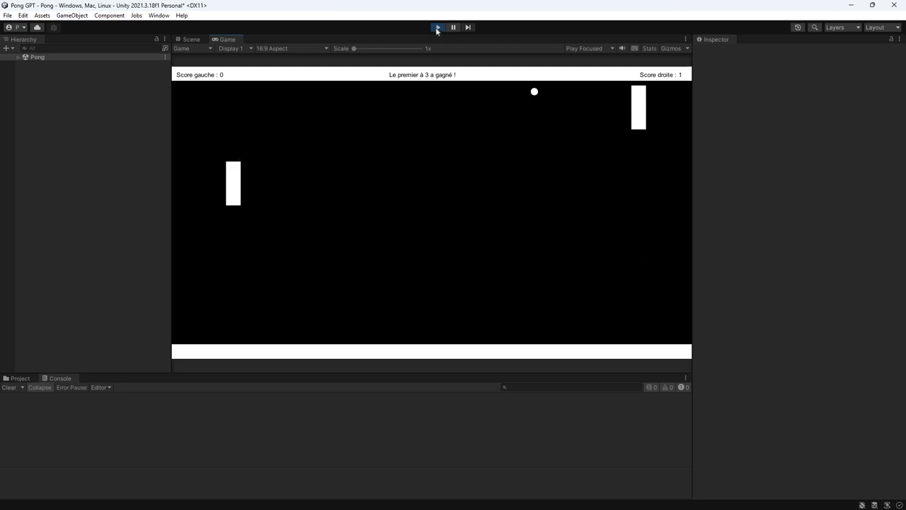
{"action": "key", "text": "w"}
{"action": "key", "text": "s"}
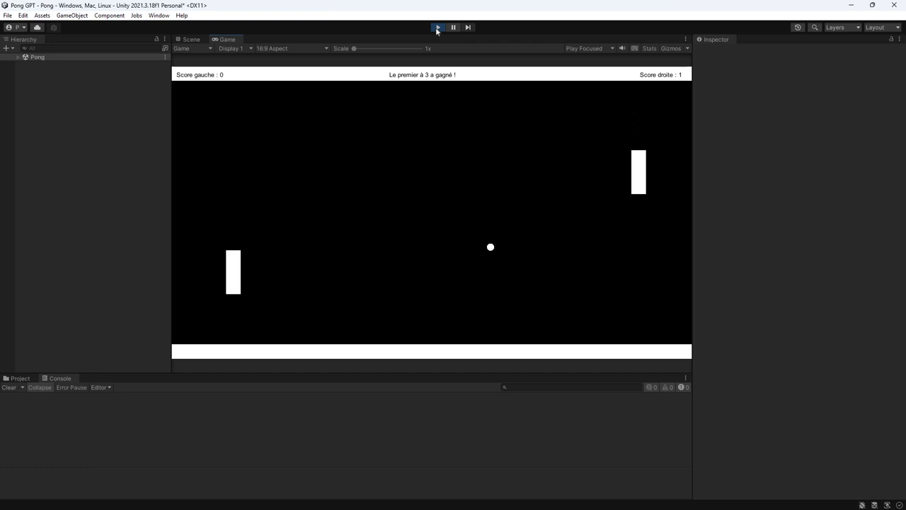